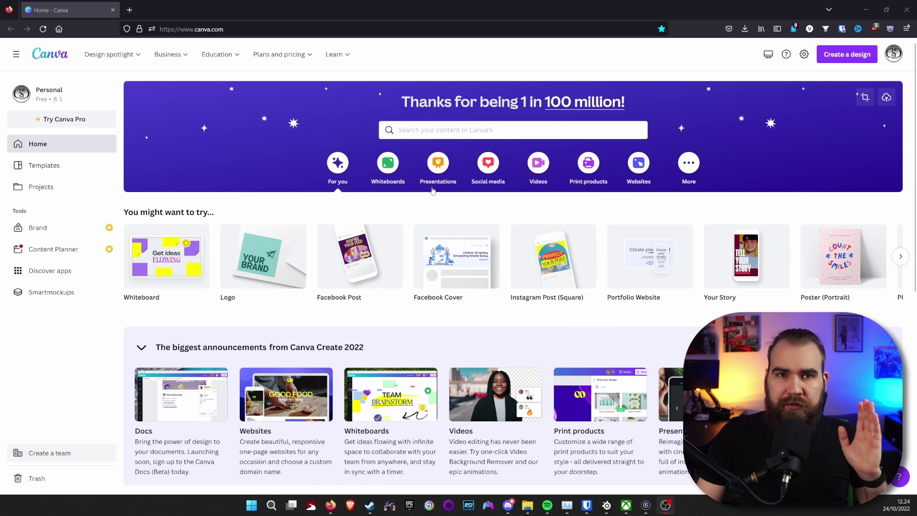
# Create a new blank design with a custom size of 3000 × 3000 px
pyautogui.click(845, 62)
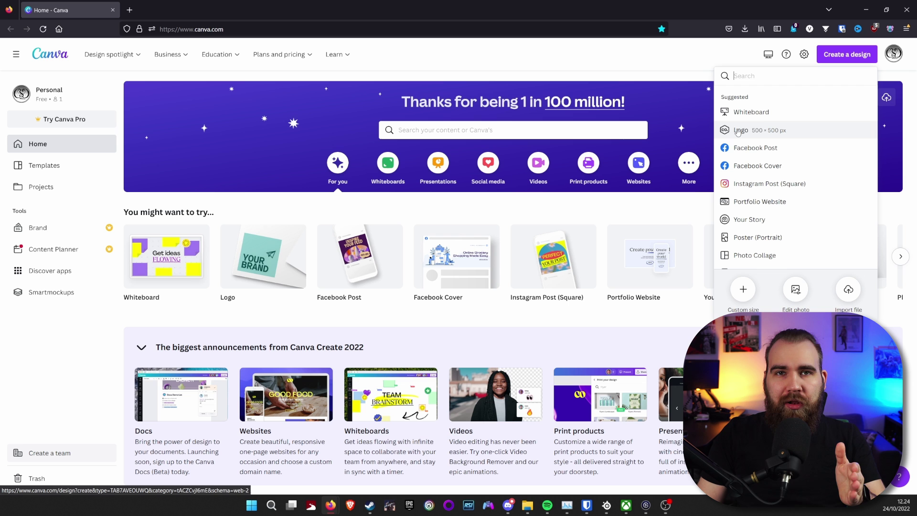
pyautogui.click(743, 289)
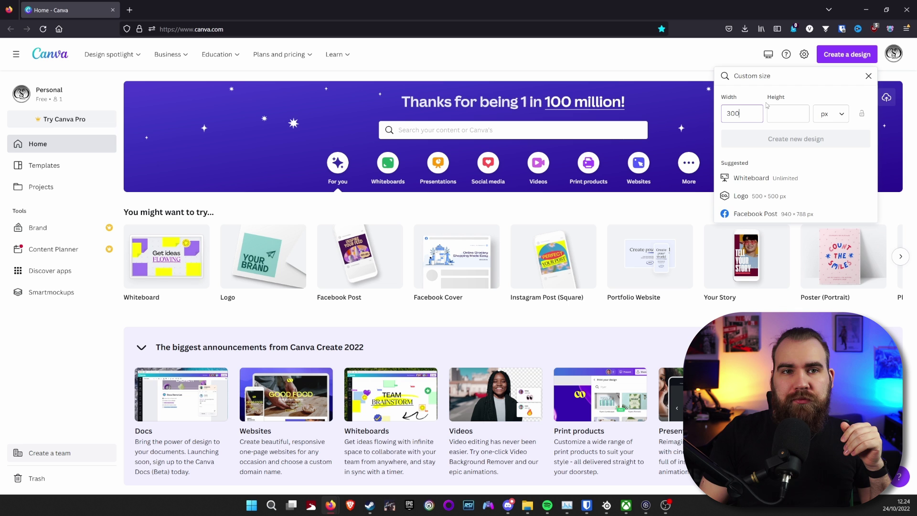
pyautogui.click(785, 118)
pyautogui.write('3')
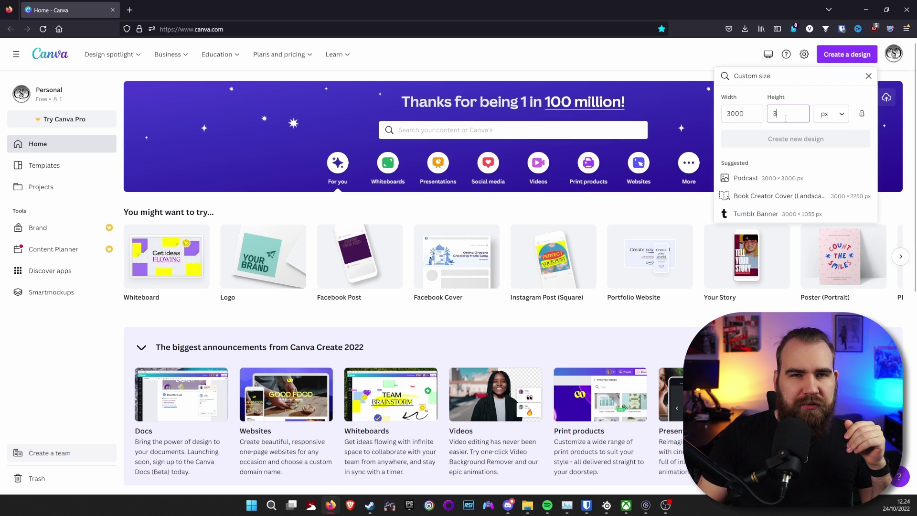
pyautogui.write('000')
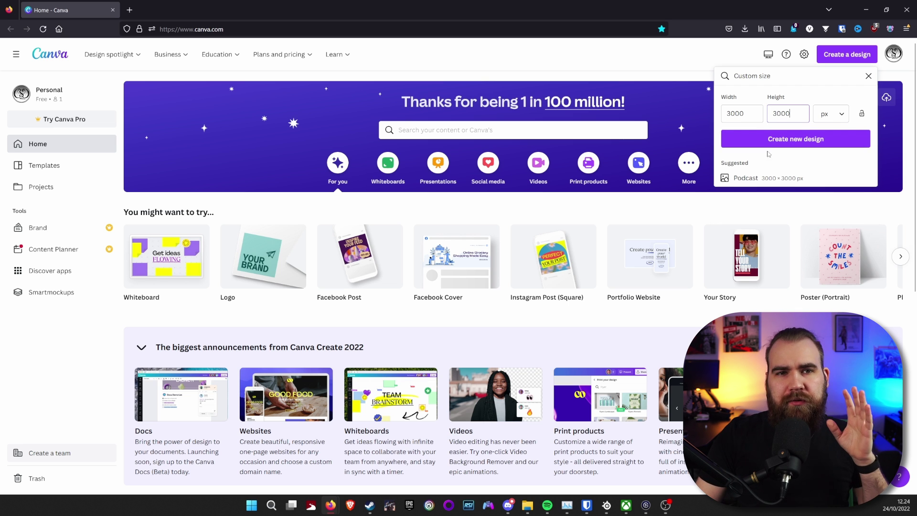
pyautogui.click(779, 140)
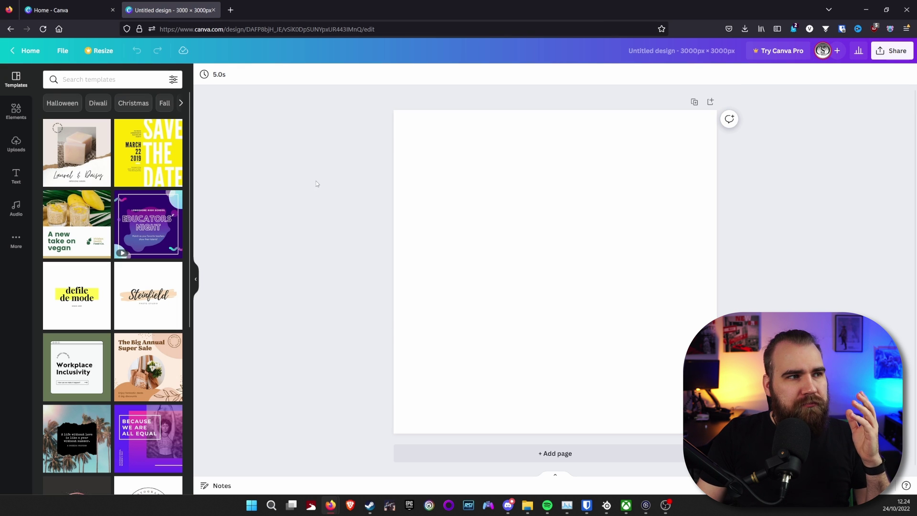
# Search the template library for 'logo' and browse the results, leaving the page blank
pyautogui.scroll(-4, 97, 191)
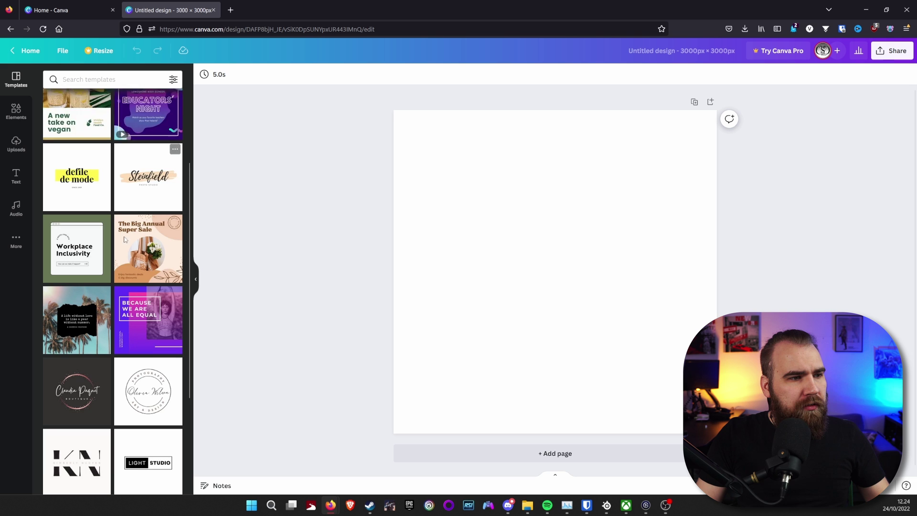
pyautogui.scroll(4, 71, 160)
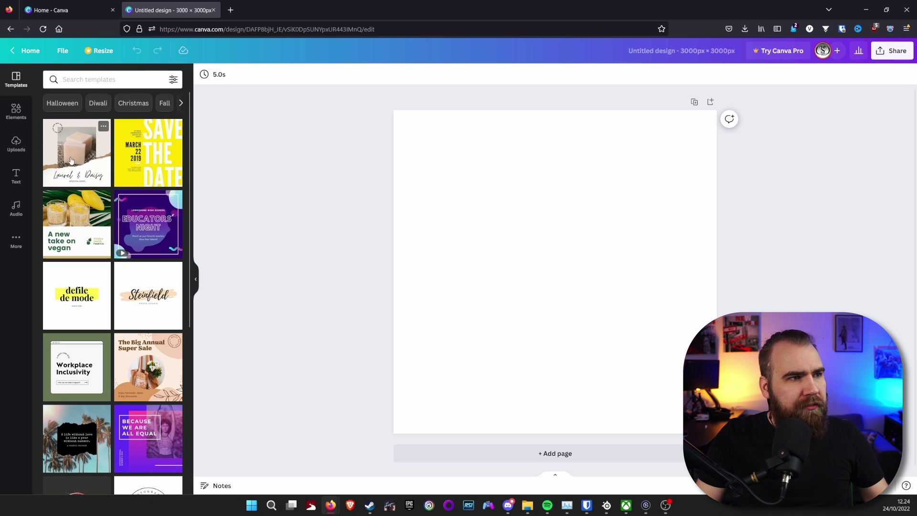
pyautogui.click(90, 73)
pyautogui.write('logo')
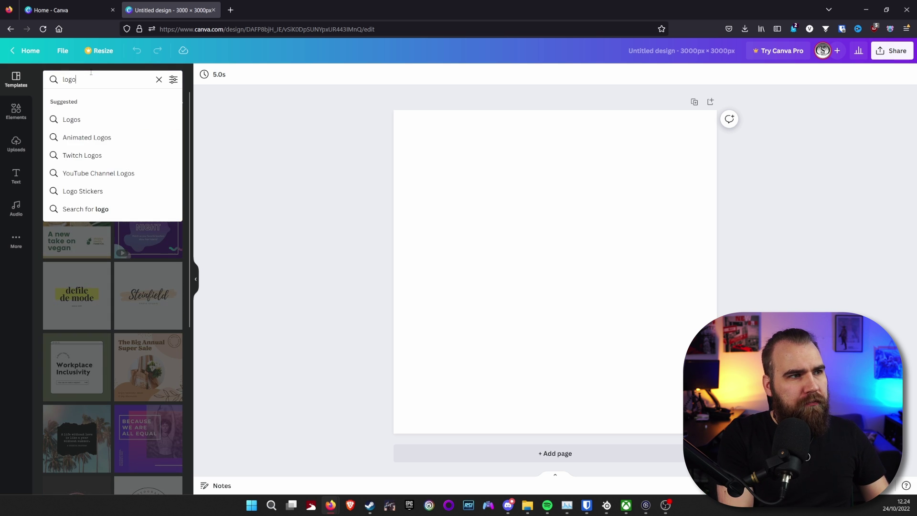
pyautogui.press('Return')
pyautogui.scroll(-1, 119, 283)
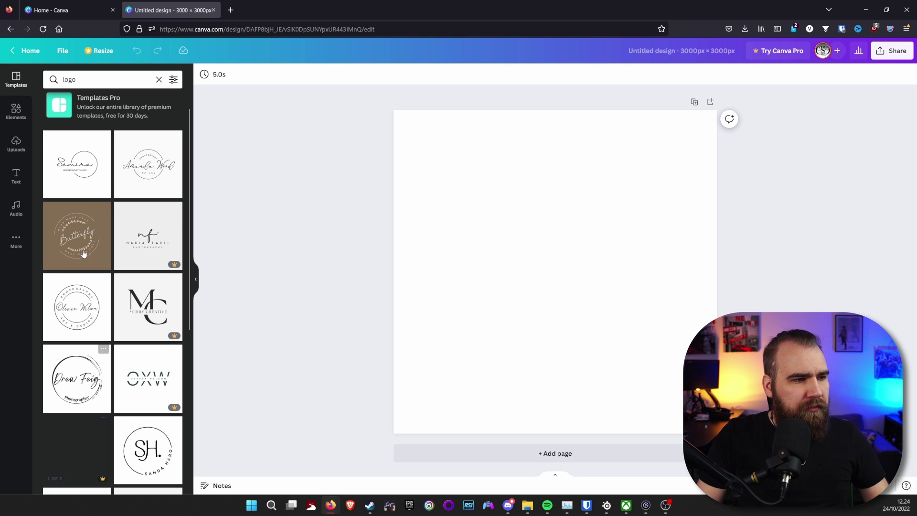
pyautogui.scroll(-1, 81, 286)
pyautogui.scroll(2, 71, 145)
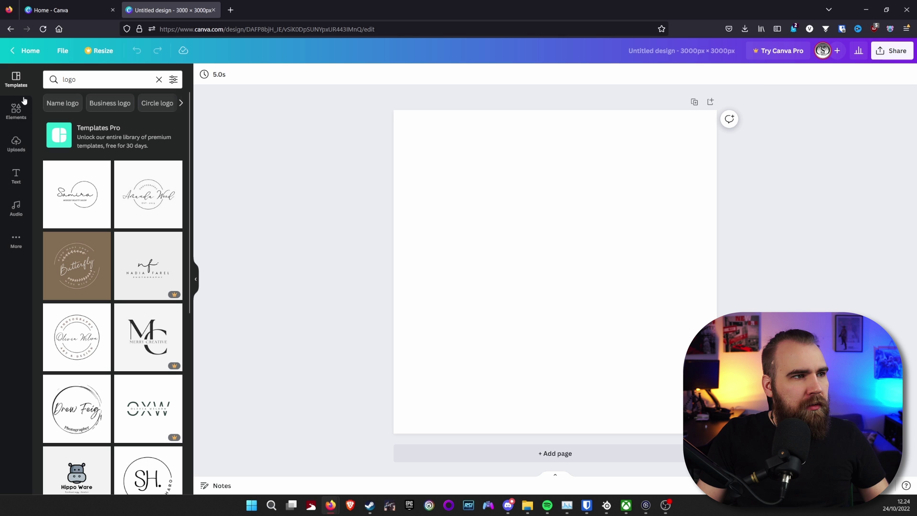
# Add the recently used brush circle, enlarge and centre it, then add a small camera icon at its top
pyautogui.click(22, 116)
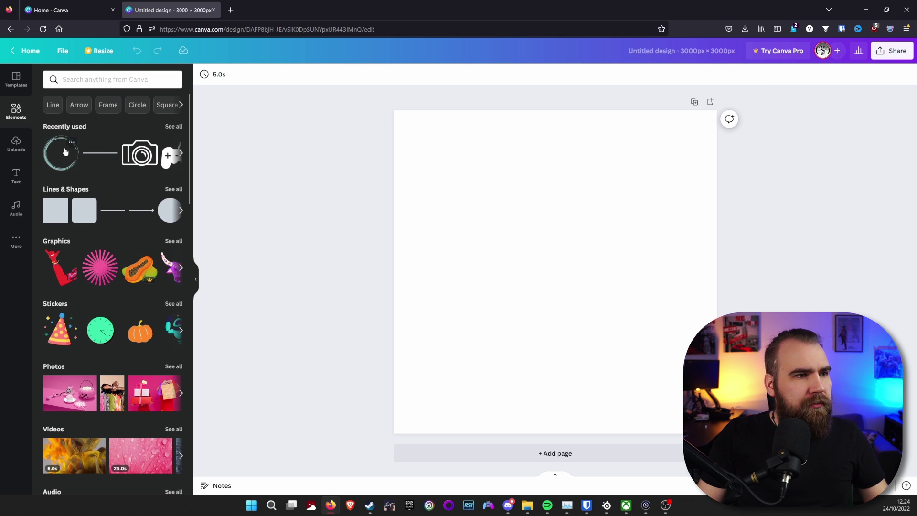
pyautogui.moveTo(53, 144); pyautogui.dragTo(515, 203)
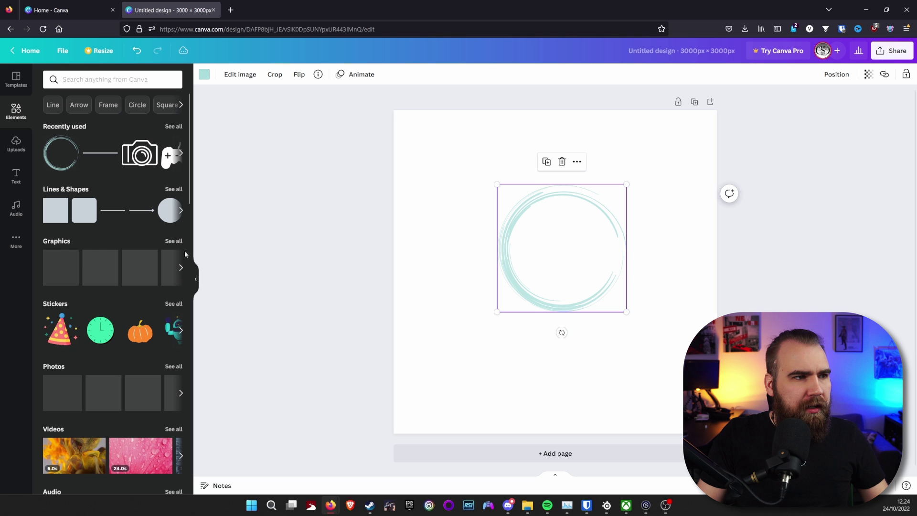
pyautogui.moveTo(497, 311); pyautogui.dragTo(407, 401)
pyautogui.moveTo(623, 187); pyautogui.dragTo(686, 125)
pyautogui.moveTo(537, 256)
pyautogui.mouseDown()
pyautogui.moveTo(548, 257)
pyautogui.moveTo(542, 250)
pyautogui.moveTo(542, 266)
pyautogui.mouseUp()
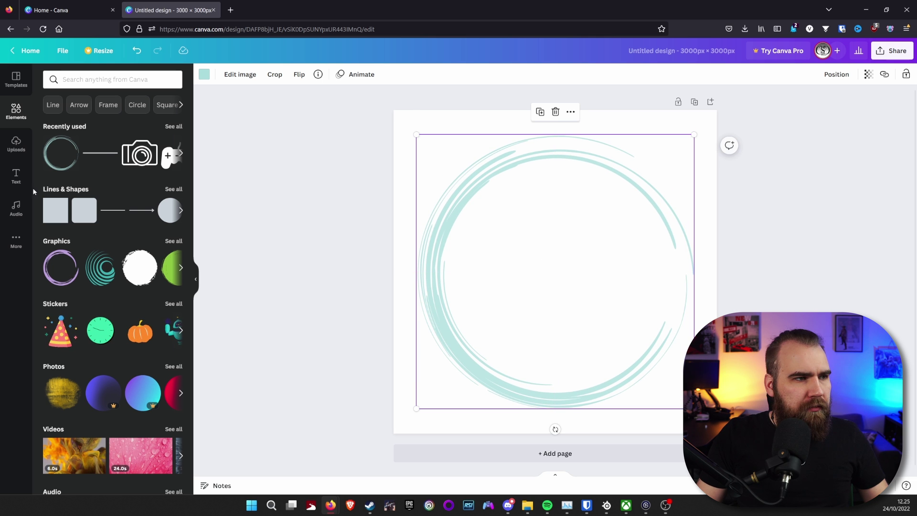
pyautogui.moveTo(124, 158); pyautogui.dragTo(540, 196)
pyautogui.moveTo(516, 258); pyautogui.dragTo(554, 190)
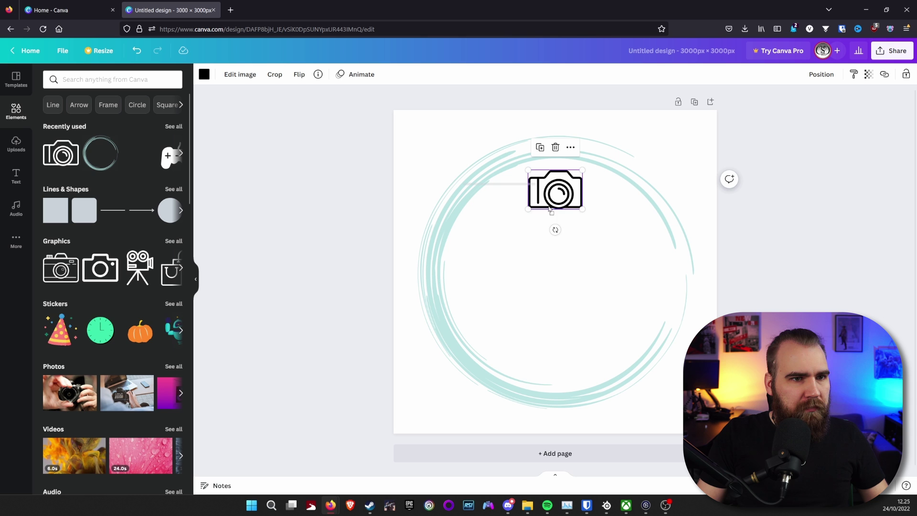
# Place two lengthened, centred thin lines, one under the camera and one lower in the circle
pyautogui.moveTo(535, 236); pyautogui.dragTo(556, 299)
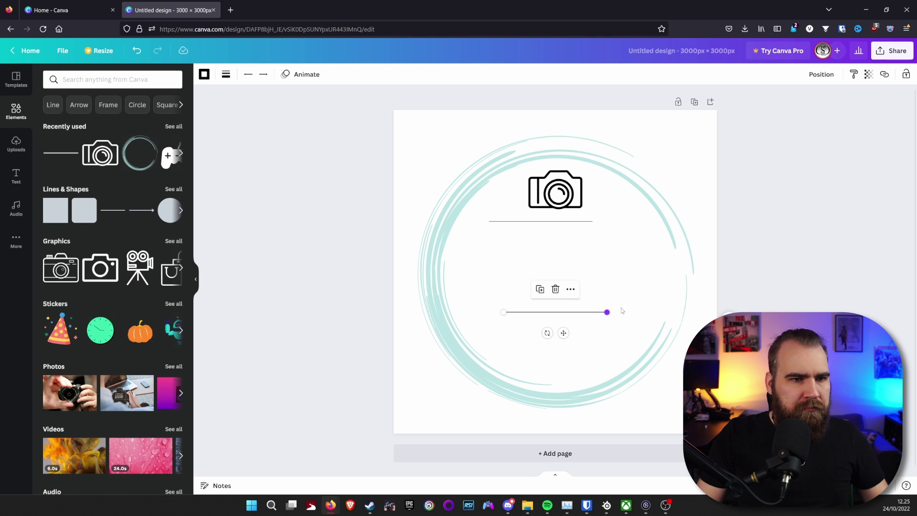
pyautogui.moveTo(606, 312); pyautogui.dragTo(630, 312)
pyautogui.moveTo(552, 314); pyautogui.dragTo(542, 312)
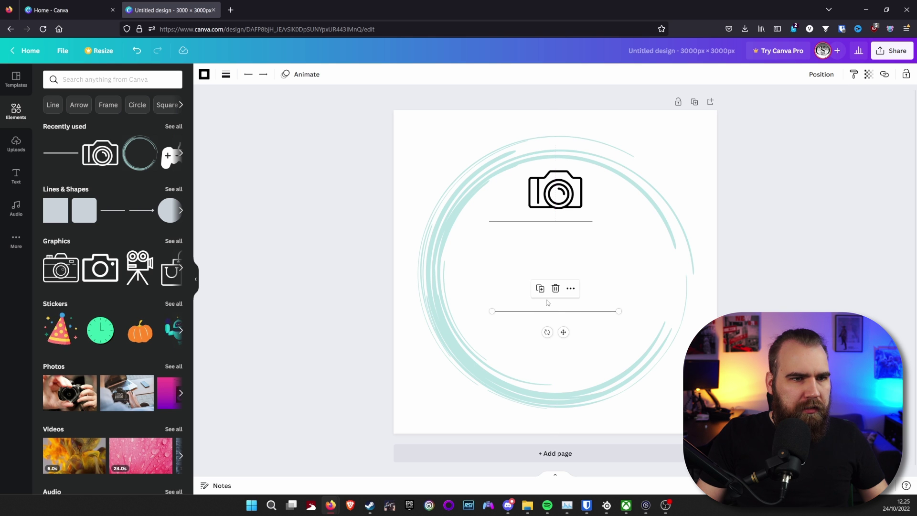
pyautogui.moveTo(538, 228); pyautogui.dragTo(618, 228)
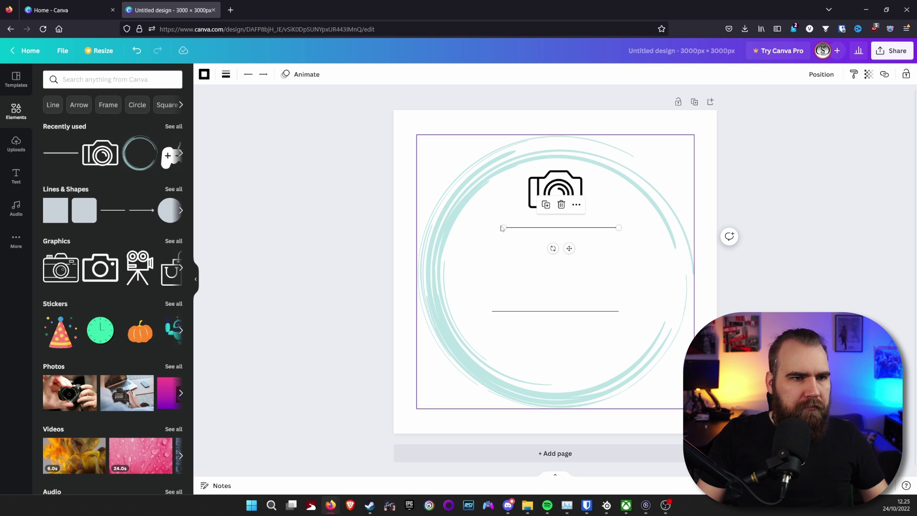
pyautogui.moveTo(503, 228); pyautogui.dragTo(492, 228)
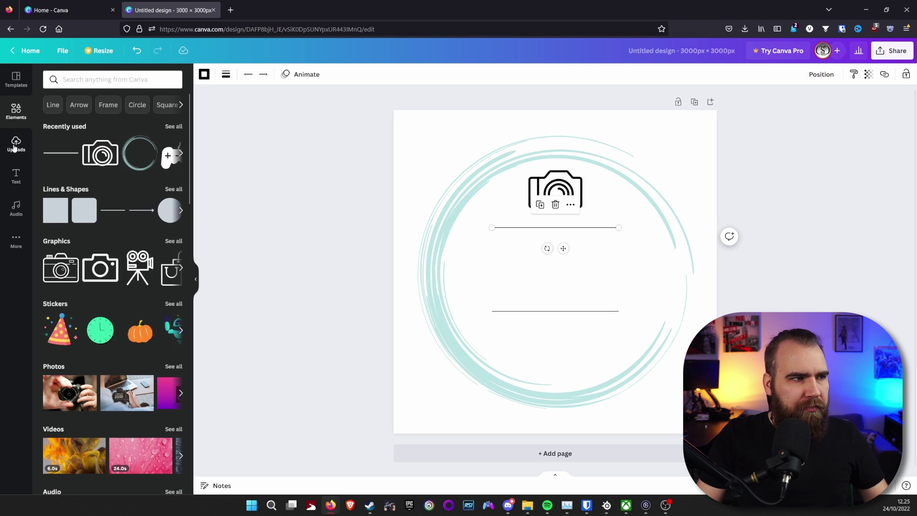
# Add a text box inside the circle reading 'Creativity' and 'Unchained' on two lines
pyautogui.click(16, 176)
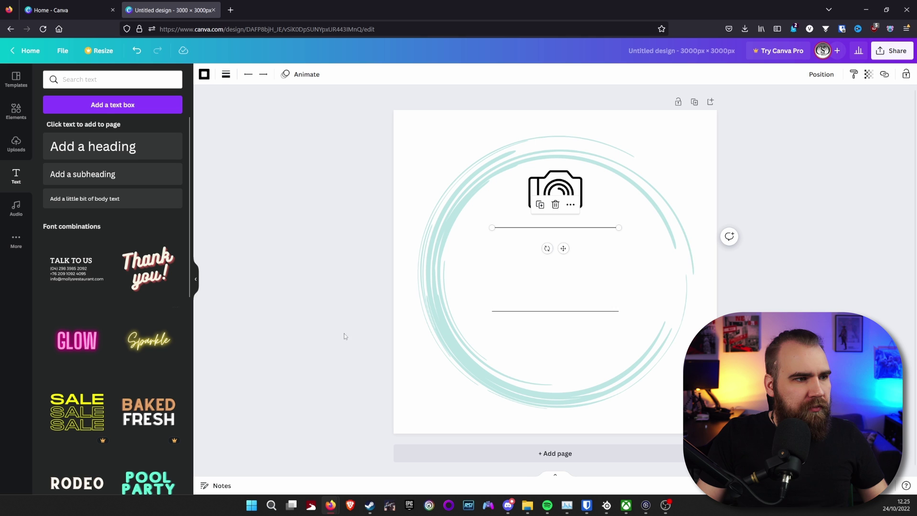
pyautogui.moveTo(157, 106); pyautogui.dragTo(554, 244)
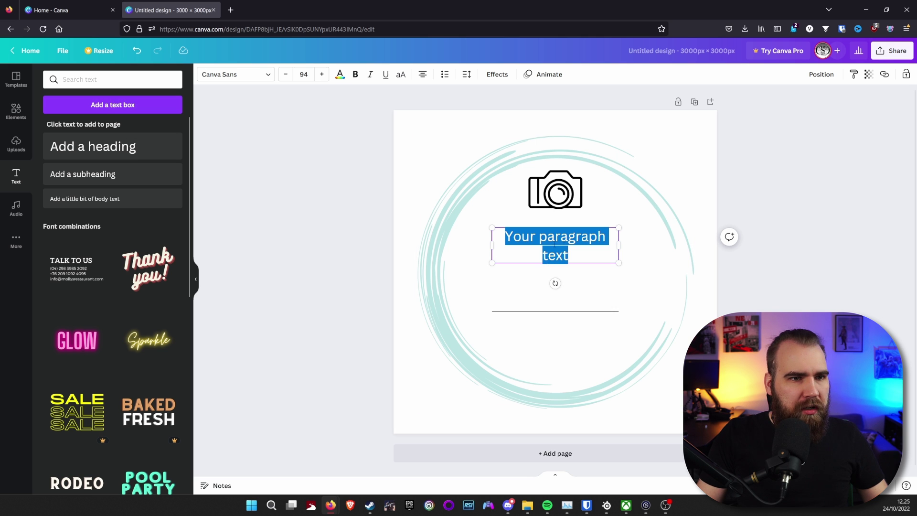
pyautogui.write('Creativi')
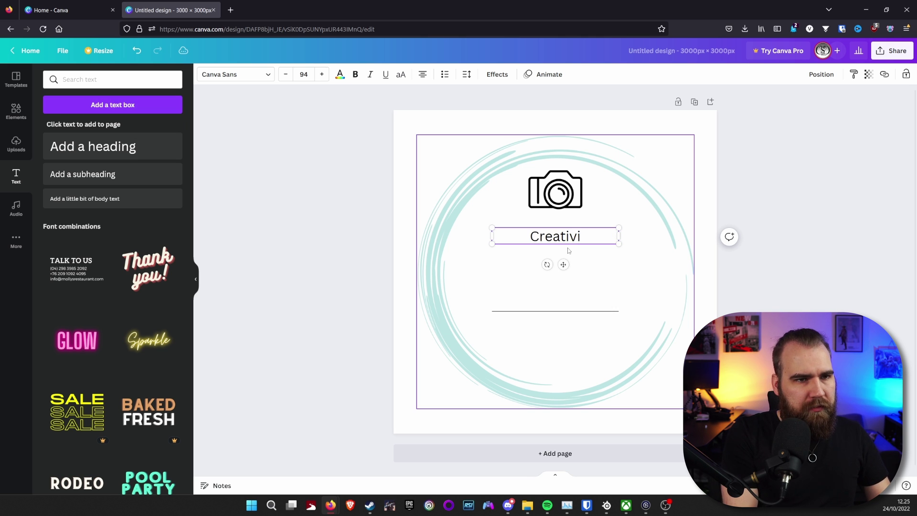
pyautogui.press('BackSpace')
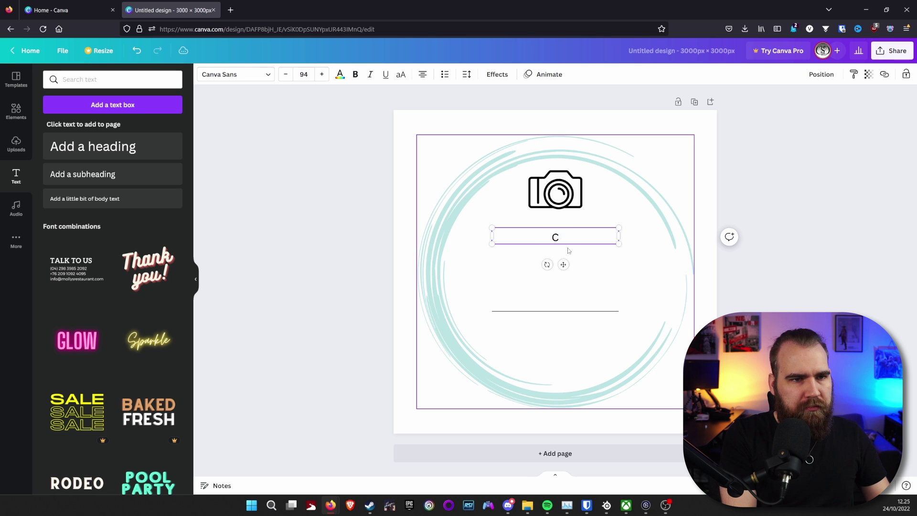
pyautogui.write('ity')
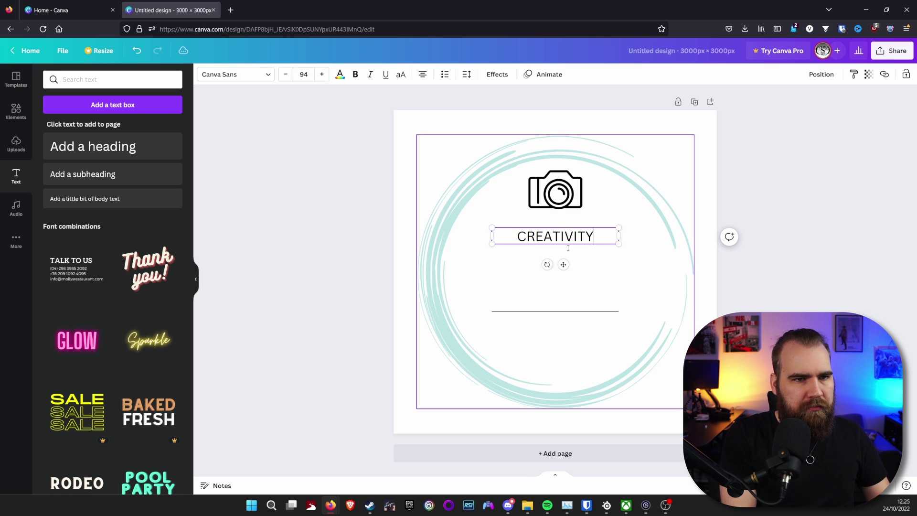
pyautogui.press('Return')
pyautogui.write('Unchained')
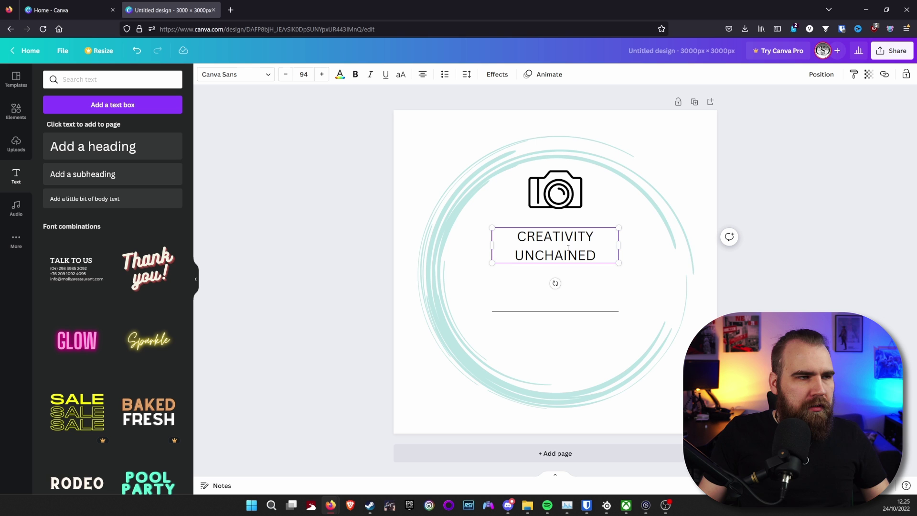
# Set the tagline in JetBrains Mono and move it below the lower line
pyautogui.click(266, 76)
pyautogui.click(86, 145)
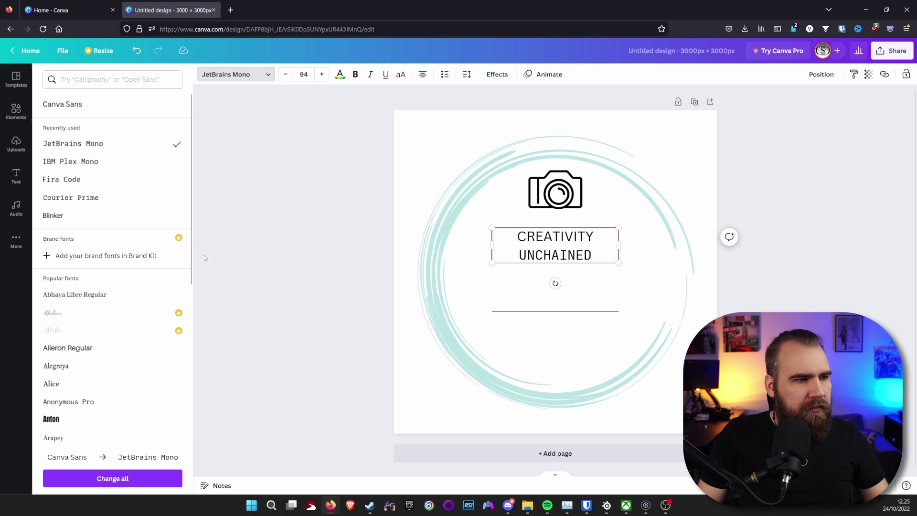
pyautogui.click(633, 257)
pyautogui.moveTo(564, 243); pyautogui.dragTo(560, 333)
# Add a text box with the name 'lOwFigh' and search the fonts for 'calligr'
pyautogui.press('t')
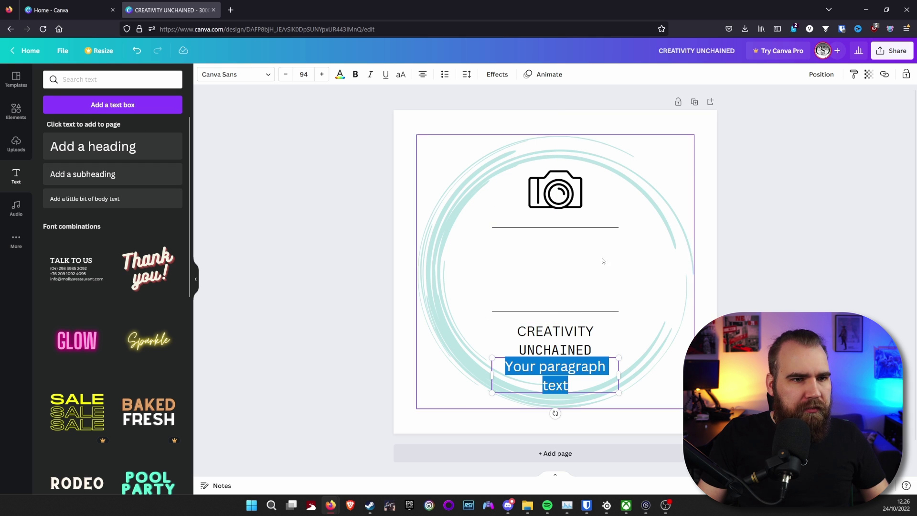
pyautogui.write('lO')
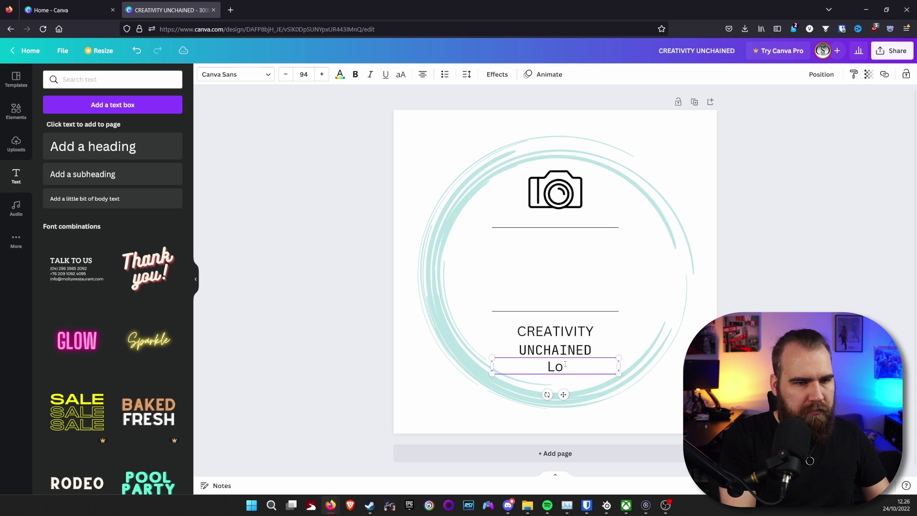
pyautogui.write('wFigh')
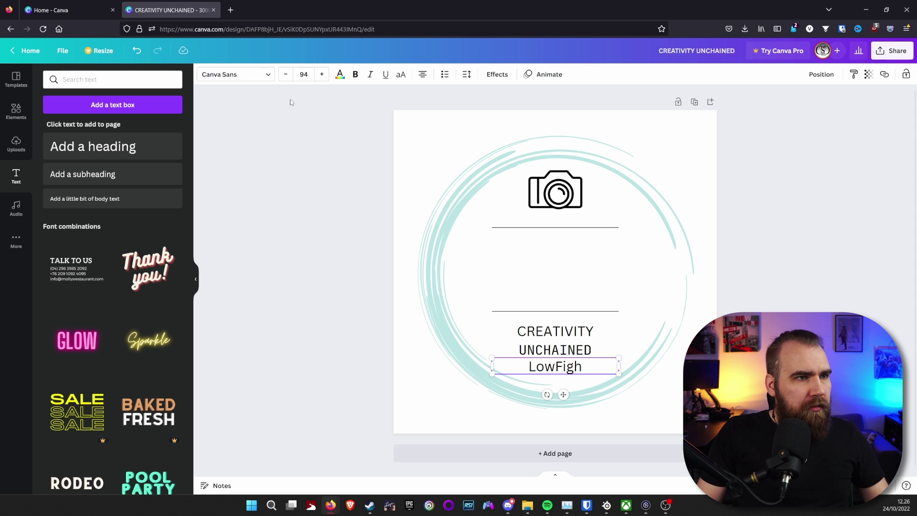
pyautogui.click(267, 78)
pyautogui.scroll(-3, 93, 267)
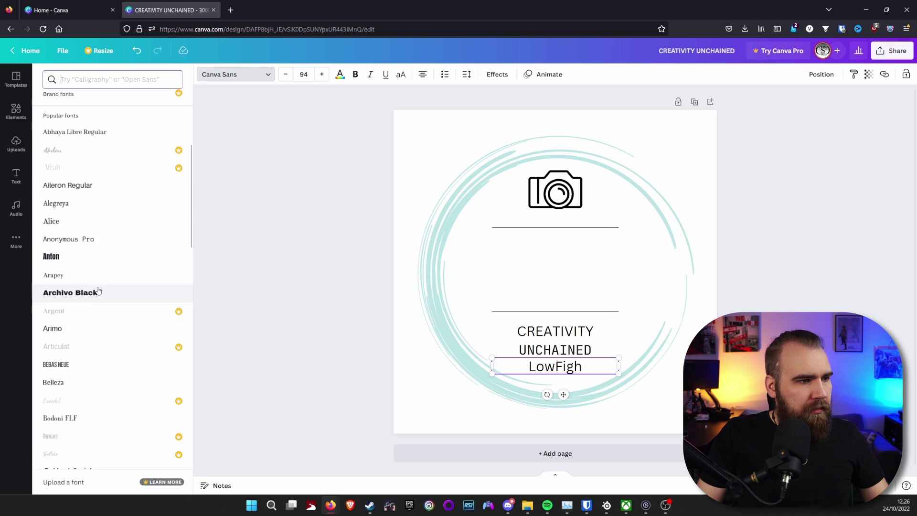
pyautogui.scroll(-3, 93, 282)
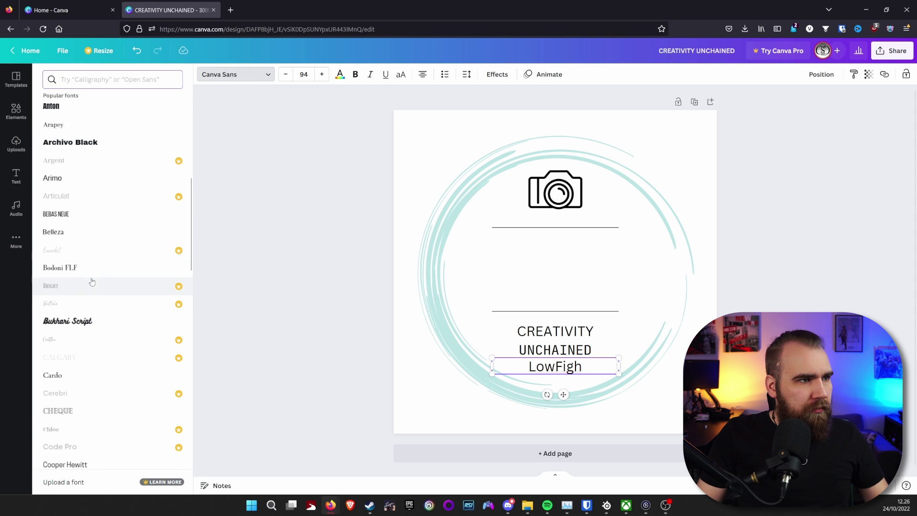
pyautogui.click(104, 79)
pyautogui.write('pai')
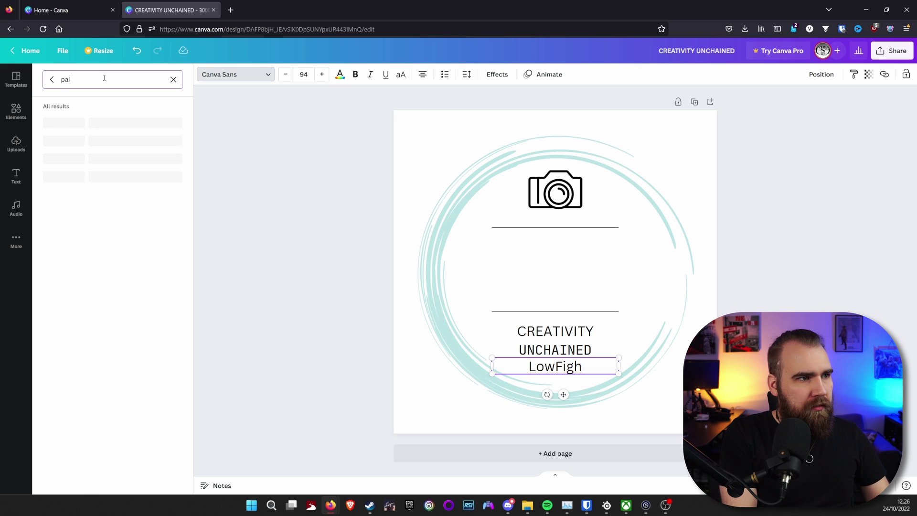
pyautogui.write('nt')
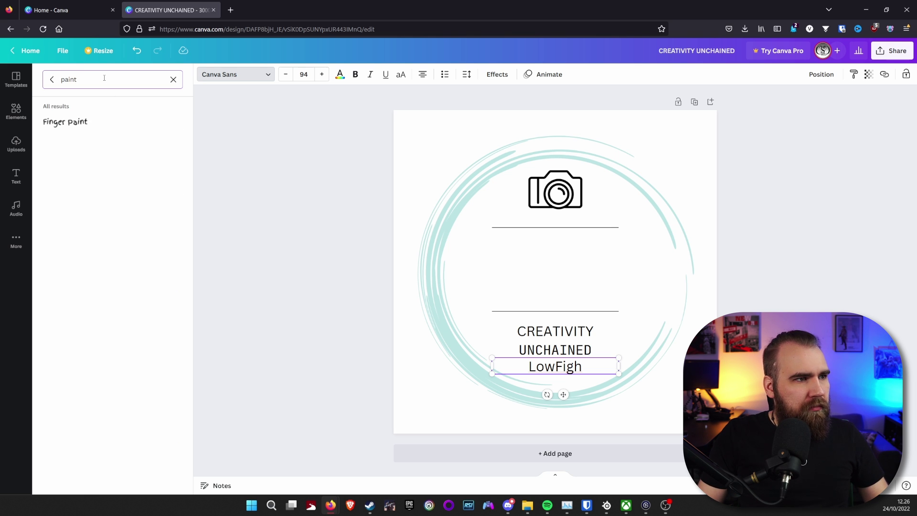
pyautogui.press('BackSpace')
pyautogui.press('BackSpace')
pyautogui.press('BackSpace')
pyautogui.press('BackSpace')
pyautogui.press('BackSpace')
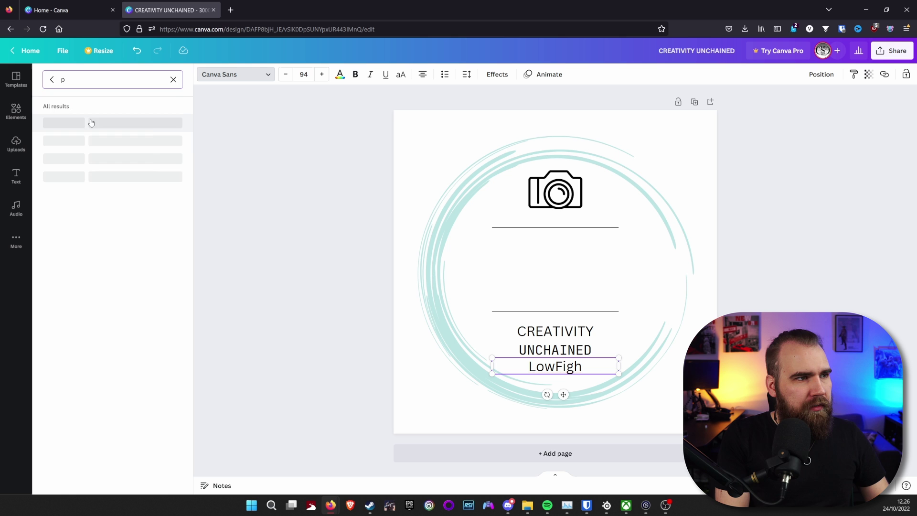
pyautogui.write('calli')
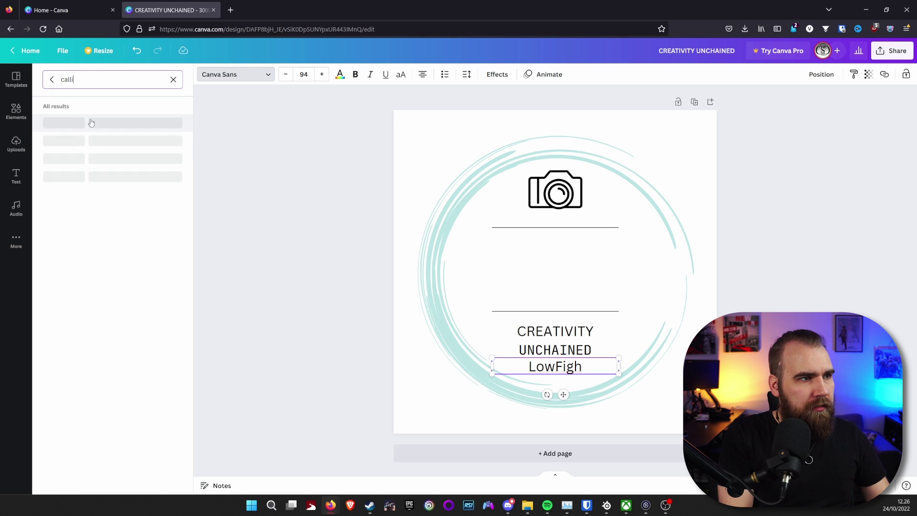
pyautogui.write('gr')
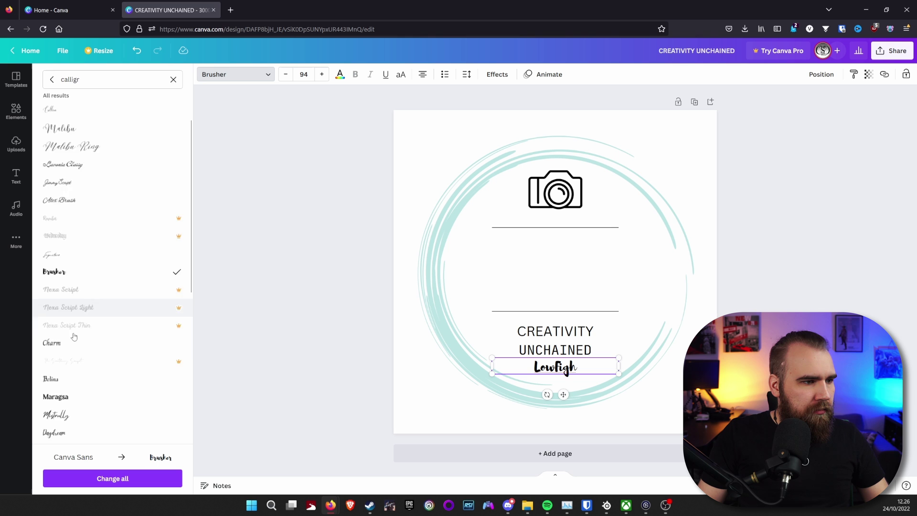
# Try Dr Sugiyama, Daydream and Belina on the name, settling on Mistrully
pyautogui.scroll(-3, 74, 332)
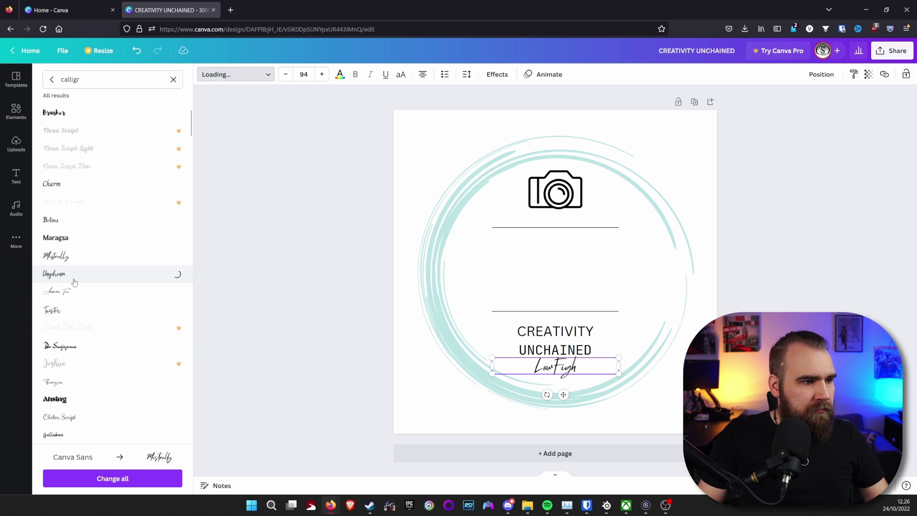
pyautogui.scroll(-3, 72, 267)
pyautogui.click(72, 258)
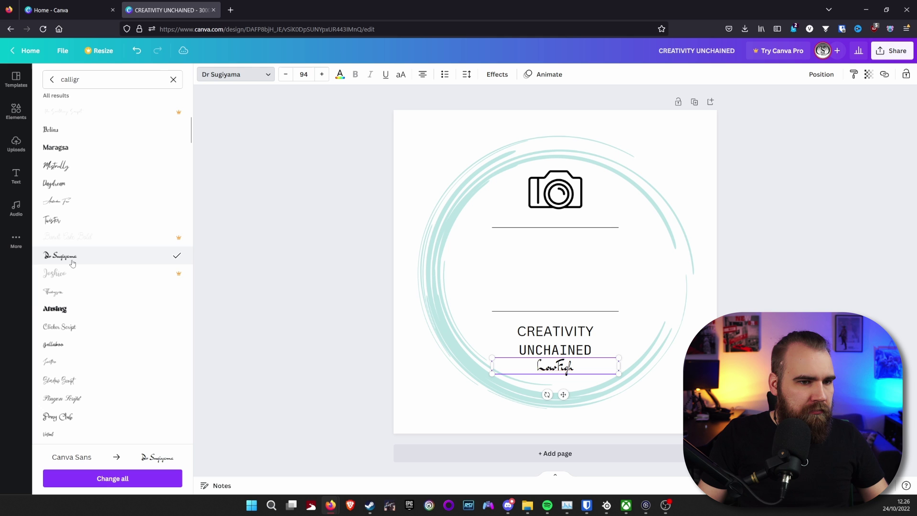
pyautogui.click(65, 186)
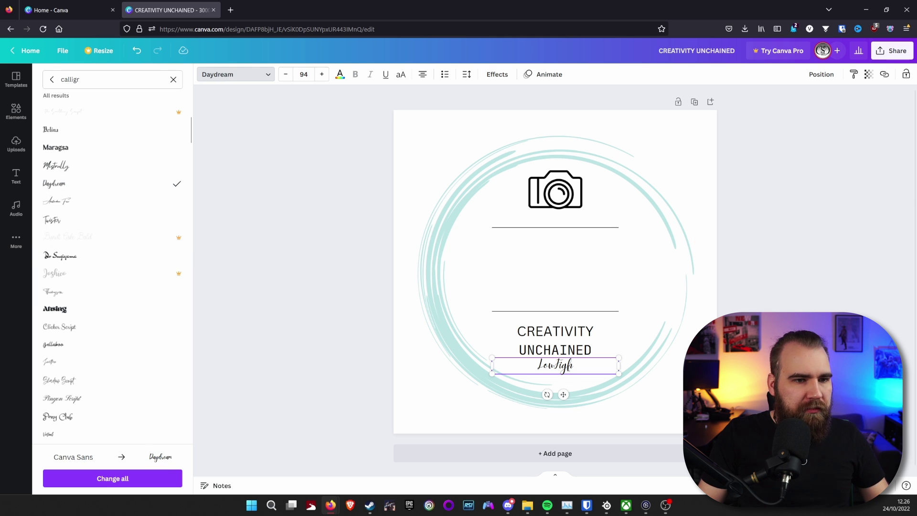
pyautogui.click(77, 164)
pyautogui.click(67, 131)
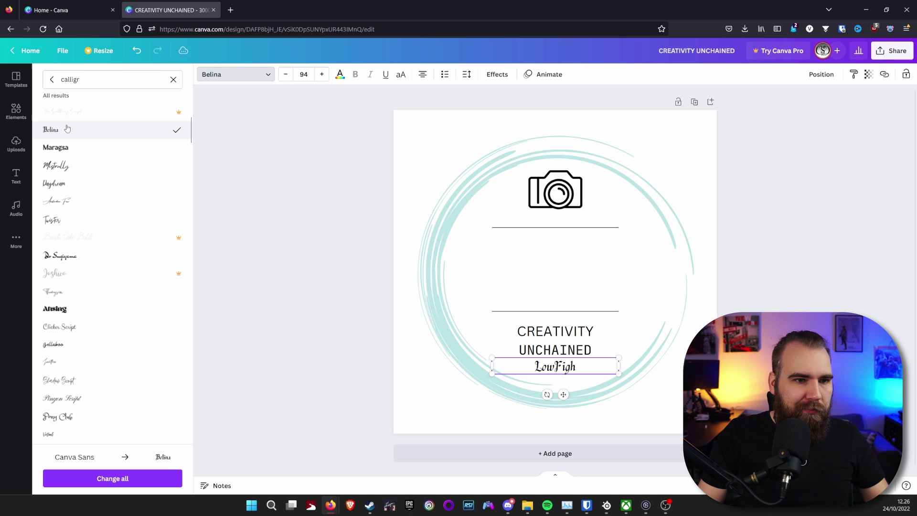
pyautogui.click(67, 165)
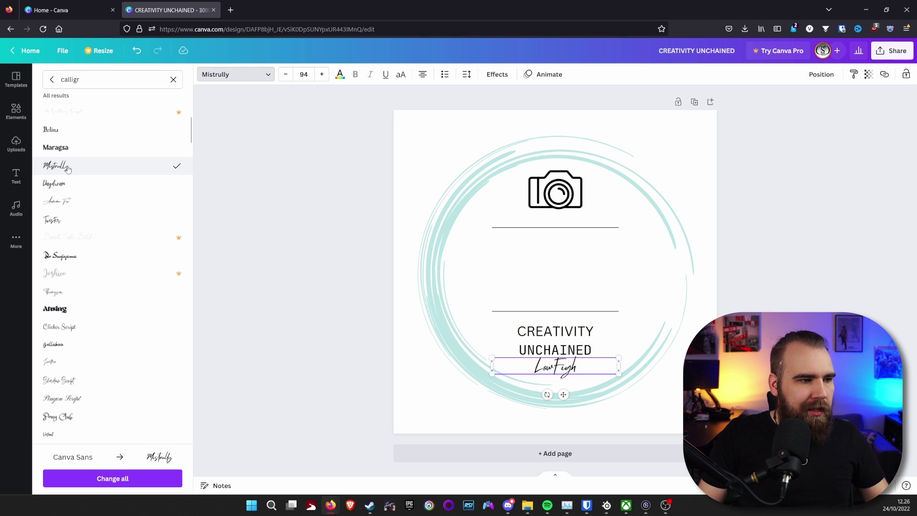
# Move the script name up between the lines, enlarge it to size 186 and centre it
pyautogui.click(439, 409)
pyautogui.moveTo(555, 367); pyautogui.dragTo(562, 246)
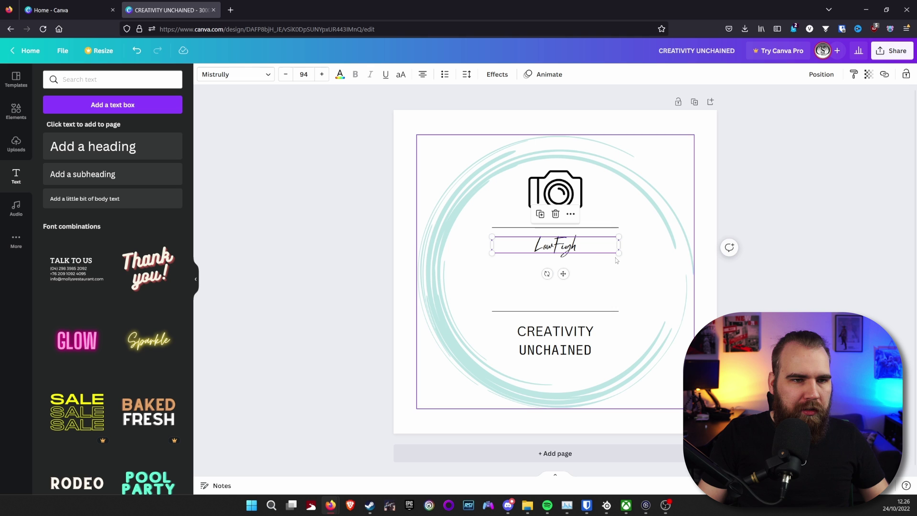
pyautogui.moveTo(620, 252); pyautogui.dragTo(742, 268)
pyautogui.moveTo(645, 256); pyautogui.dragTo(580, 271)
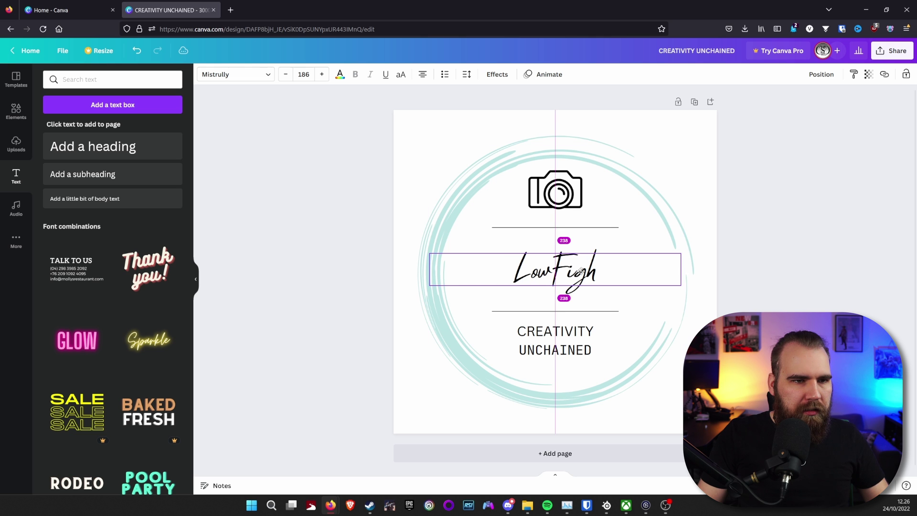
pyautogui.moveTo(580, 270); pyautogui.dragTo(580, 271)
# Recolour the brush circle white
pyautogui.click(466, 181)
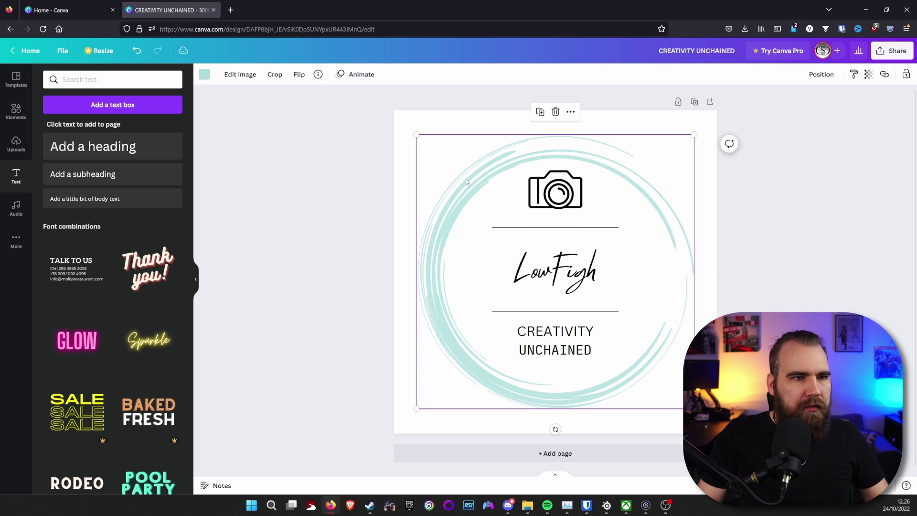
pyautogui.click(204, 75)
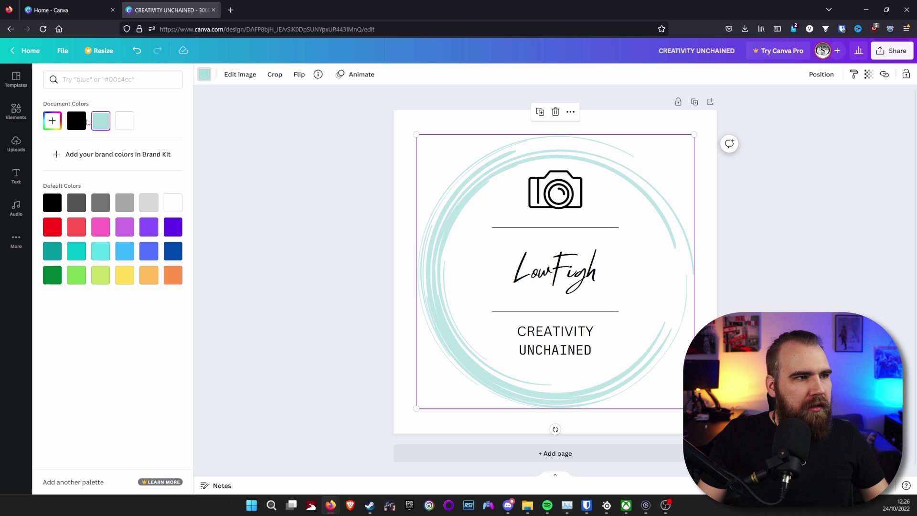
pyautogui.click(77, 124)
pyautogui.click(125, 122)
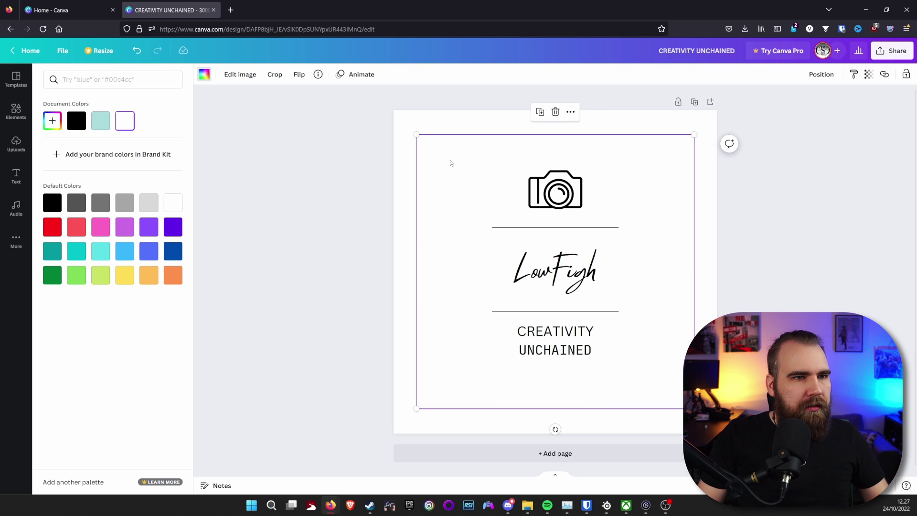
pyautogui.press('Escape')
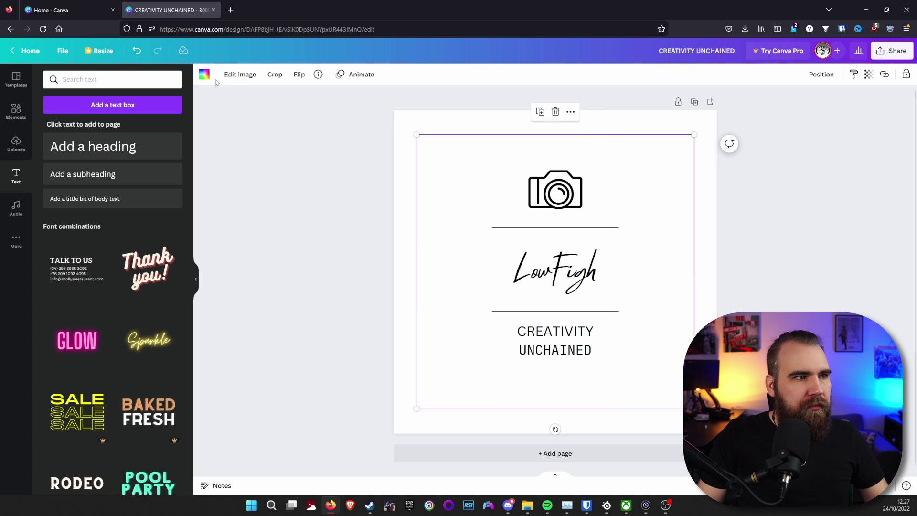
# Make the page background black and the camera icon white
pyautogui.click(467, 118)
pyautogui.click(204, 74)
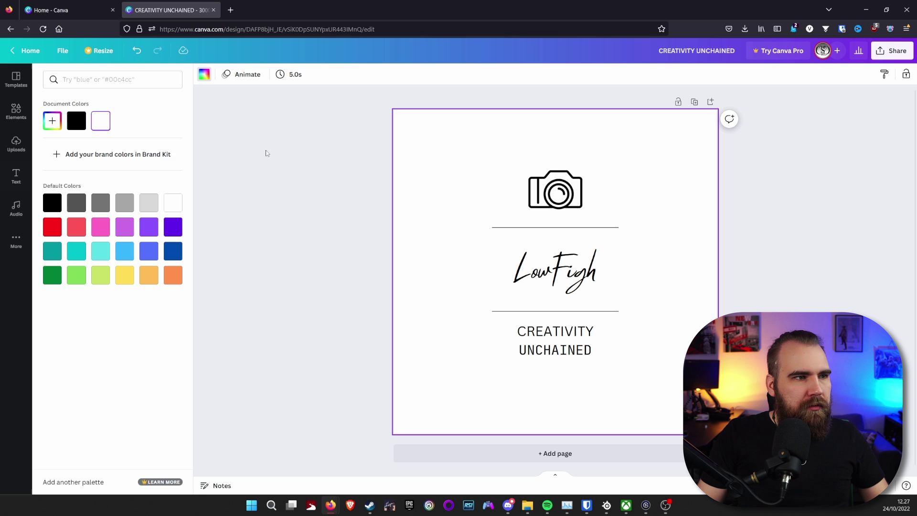
pyautogui.click(76, 120)
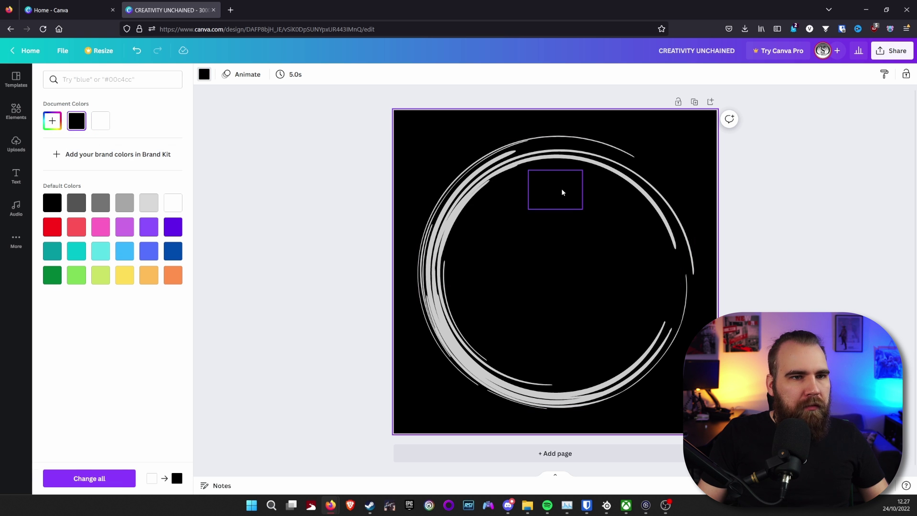
pyautogui.click(560, 188)
pyautogui.click(208, 75)
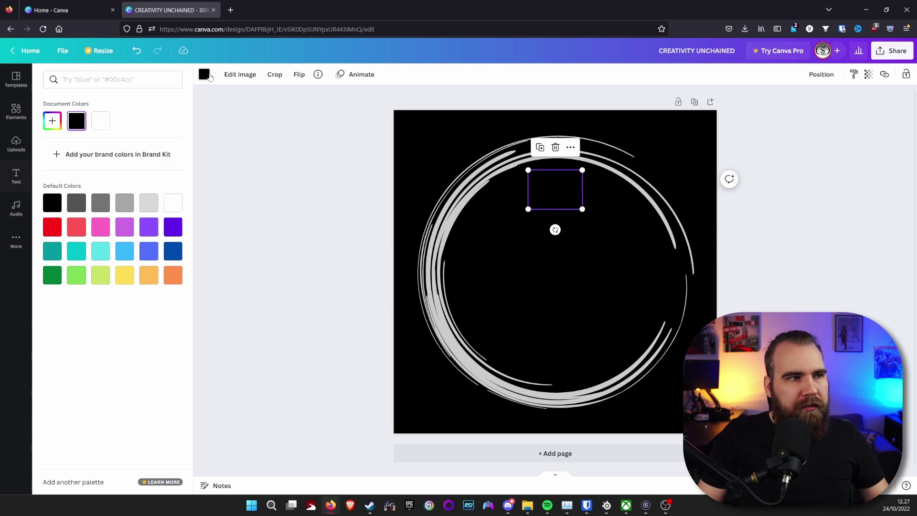
pyautogui.click(100, 125)
# Turn the LowFigh name and both divider lines white
pyautogui.press('t')
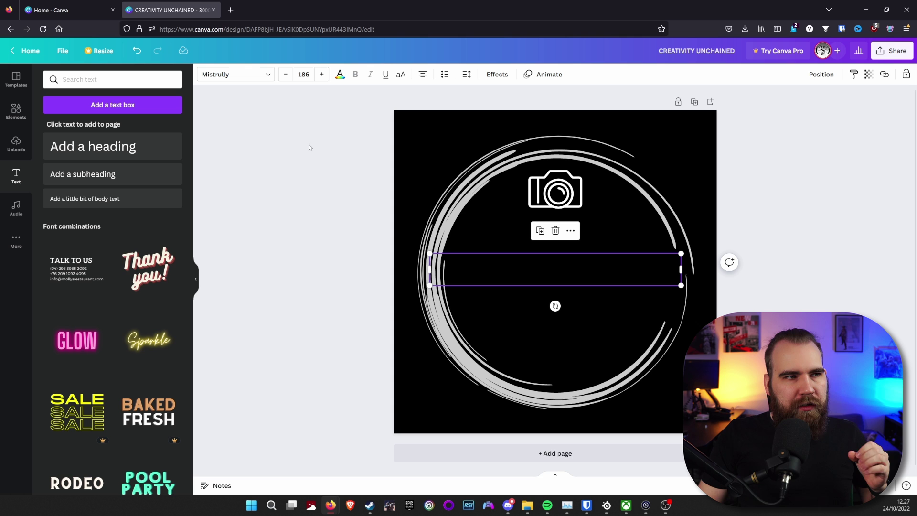
pyautogui.click(339, 75)
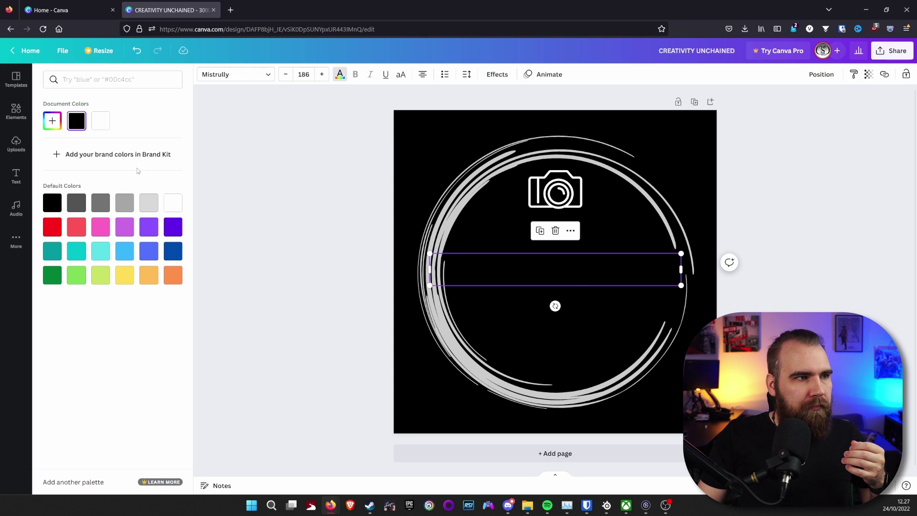
pyautogui.click(99, 118)
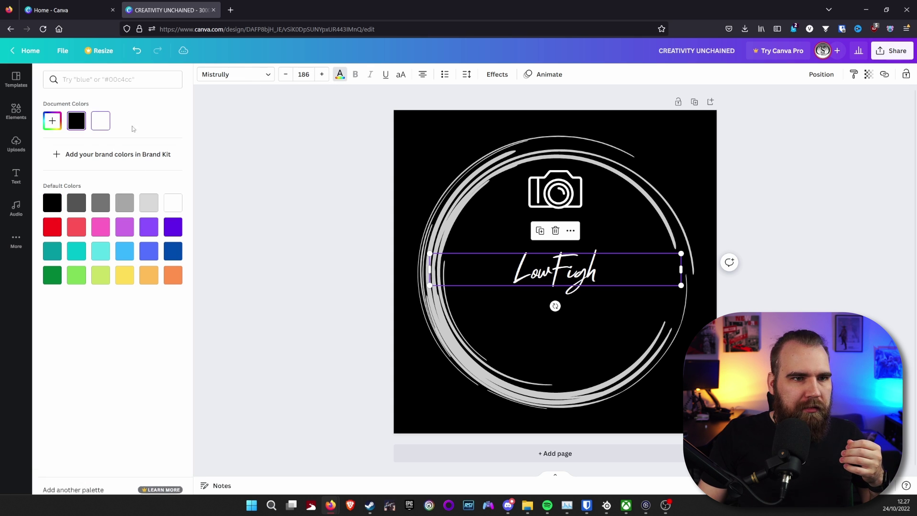
pyautogui.click(576, 227)
pyautogui.click(205, 75)
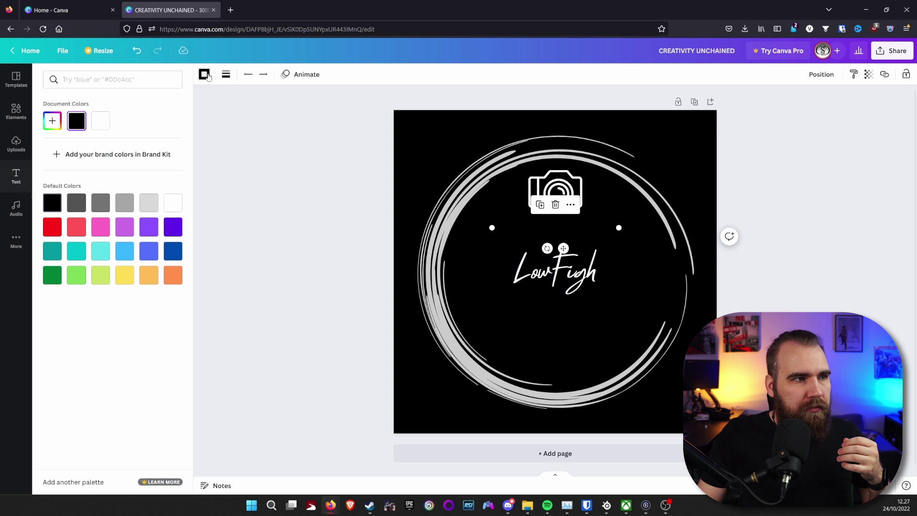
pyautogui.click(101, 120)
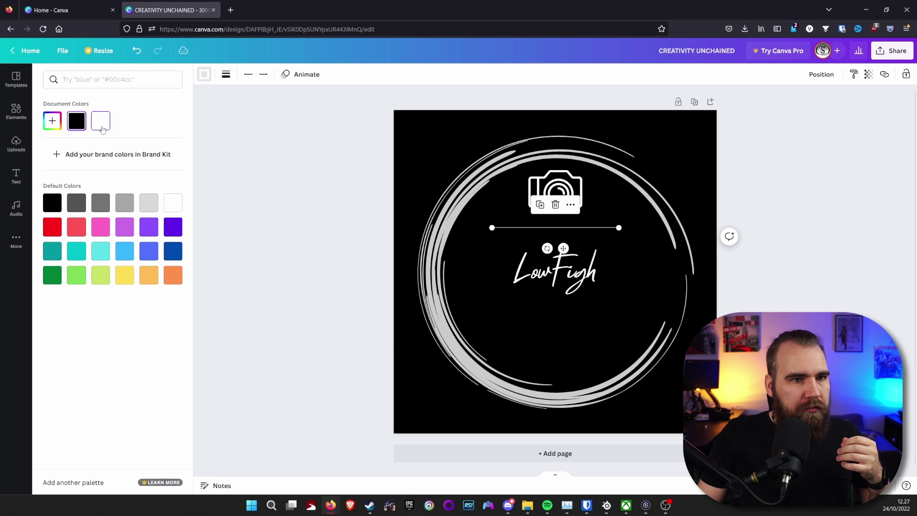
pyautogui.click(586, 311)
pyautogui.click(206, 75)
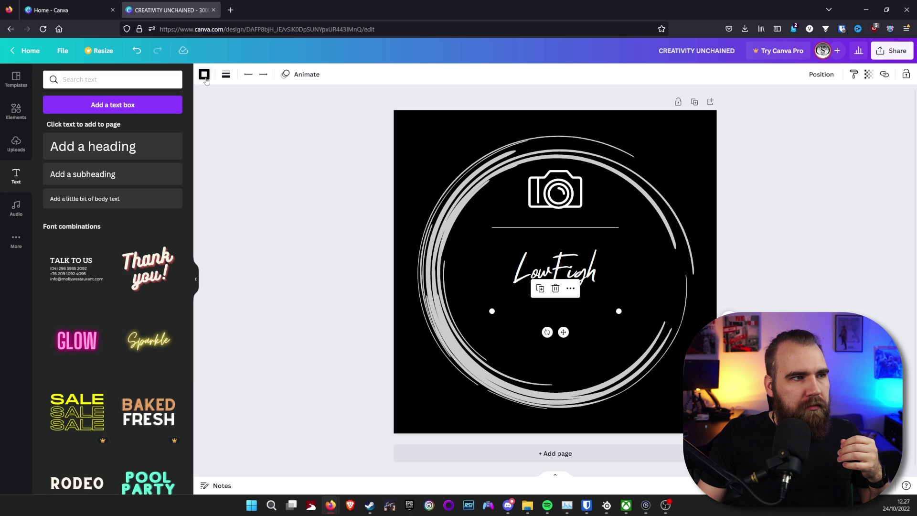
pyautogui.click(204, 75)
pyautogui.click(101, 121)
# Make the CREATIVITY UNCHAINED tagline white
pyautogui.click(589, 344)
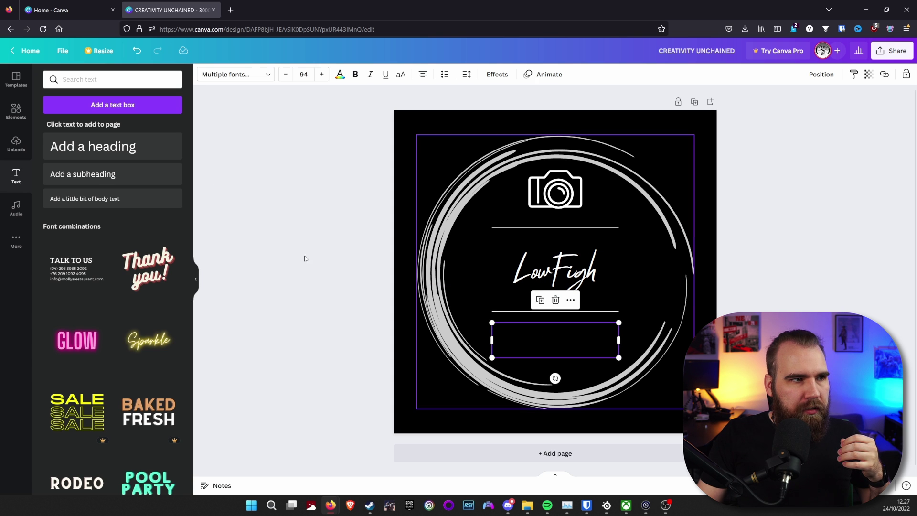
pyautogui.click(340, 74)
pyautogui.click(100, 120)
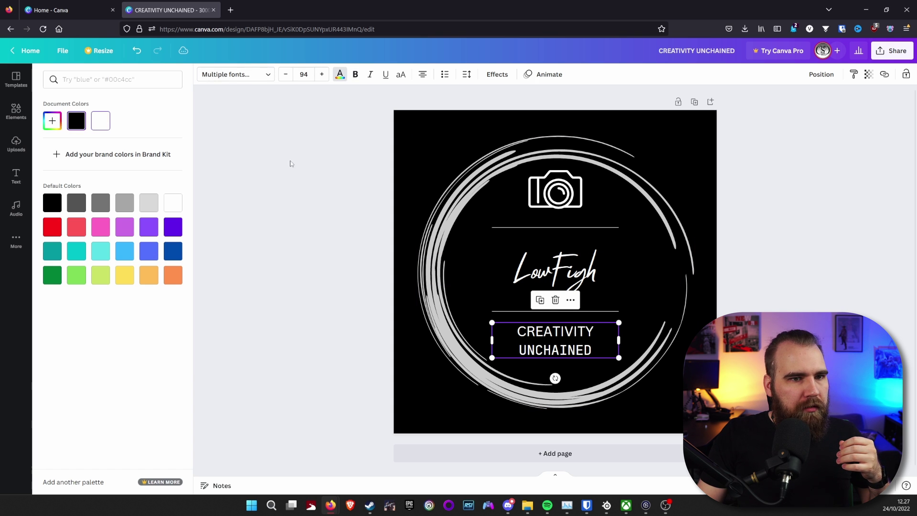
pyautogui.click(624, 263)
pyautogui.click(648, 168)
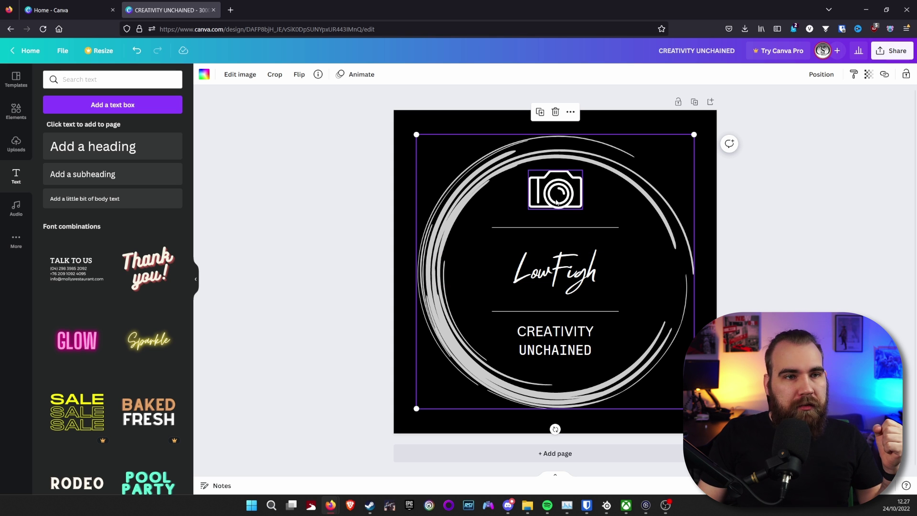
# Give the brush circle a Wipe animation and the camera icon a Pop animation
pyautogui.click(359, 74)
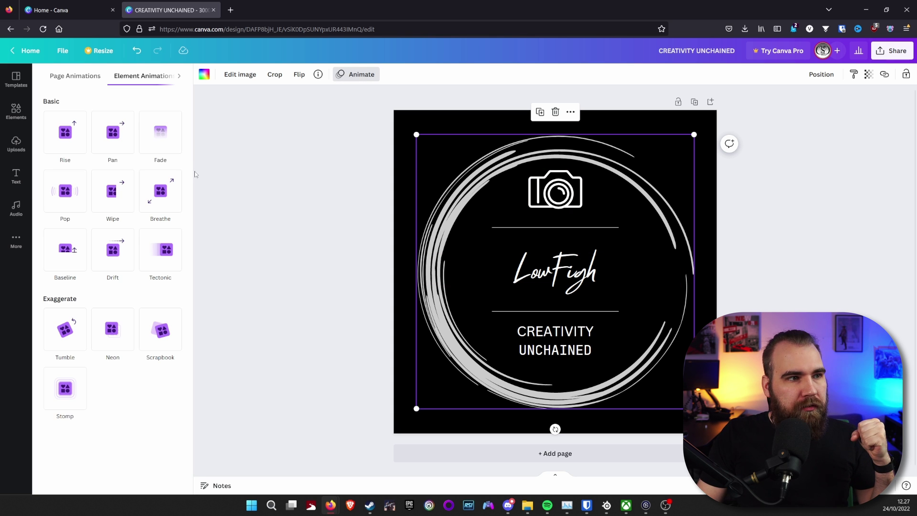
pyautogui.click(111, 186)
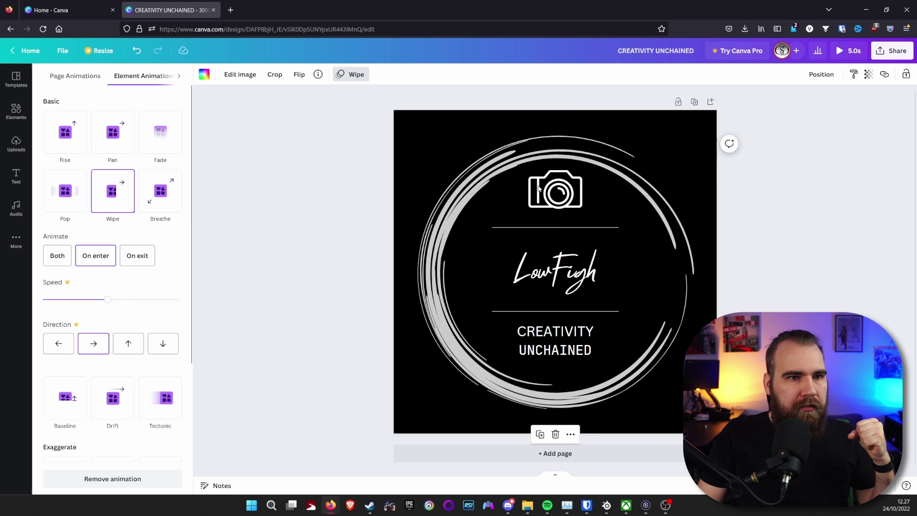
pyautogui.press('Tab')
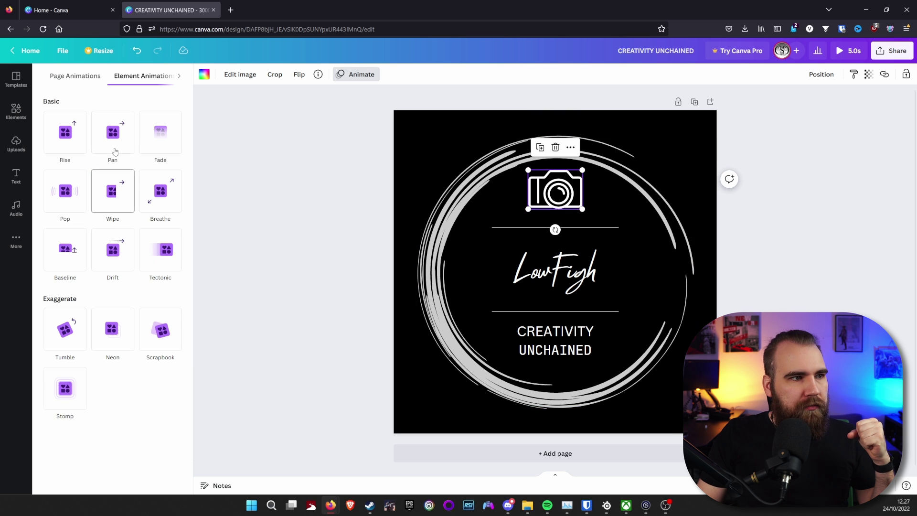
pyautogui.click(53, 196)
# Apply a Wipe animation playing in and out to the divider lines
pyautogui.click(609, 228)
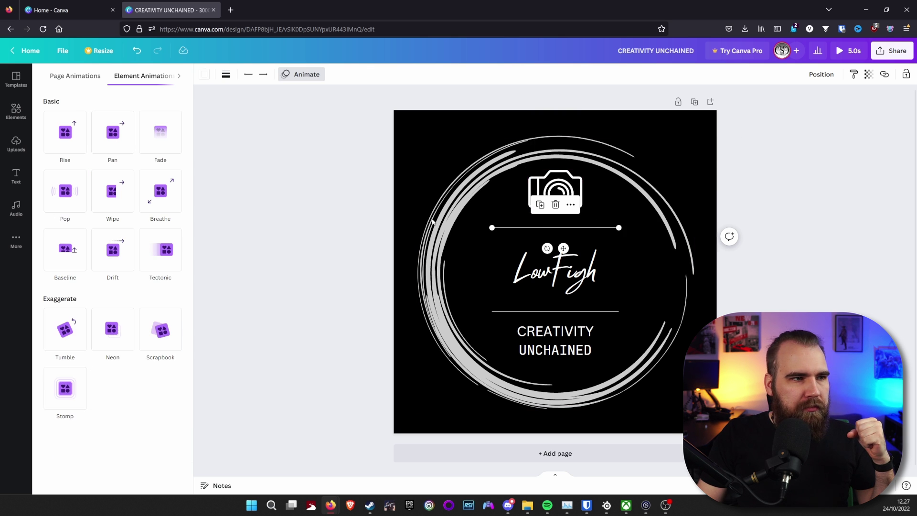
pyautogui.click(590, 310)
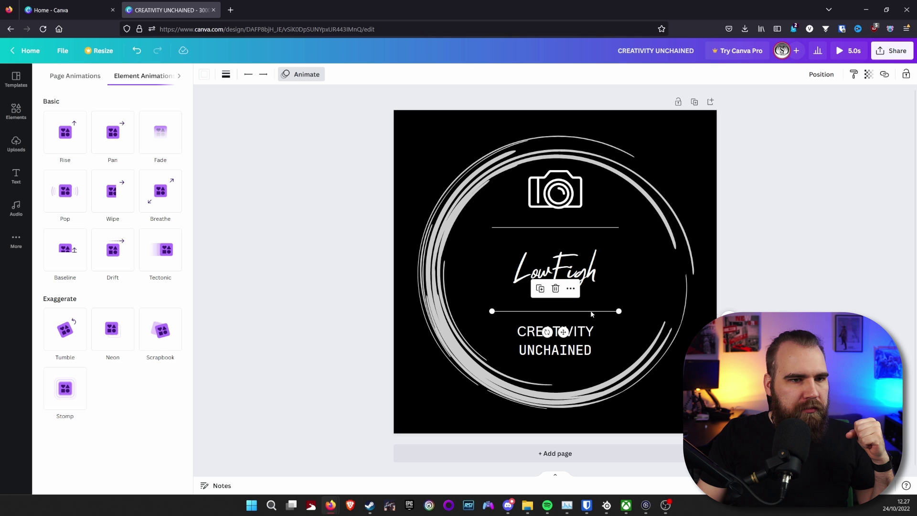
pyautogui.click(105, 193)
pyautogui.click(98, 258)
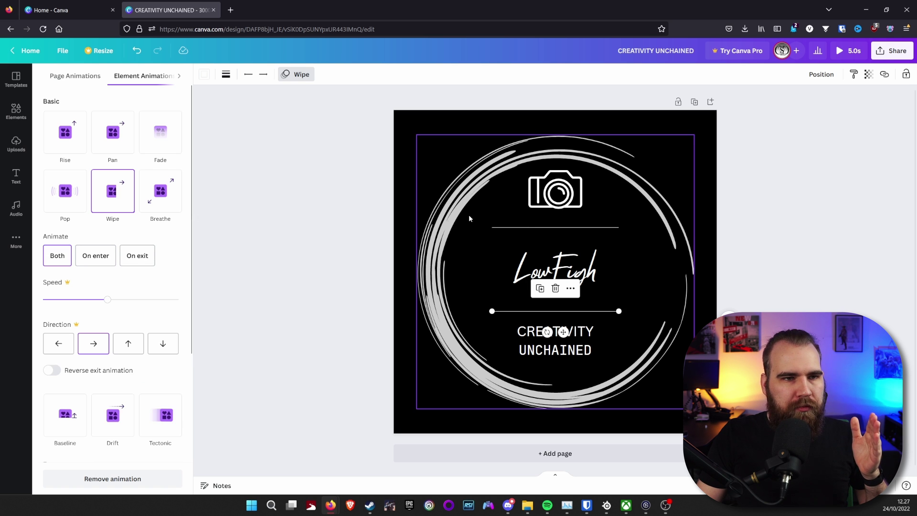
pyautogui.click(553, 267)
pyautogui.click(564, 342)
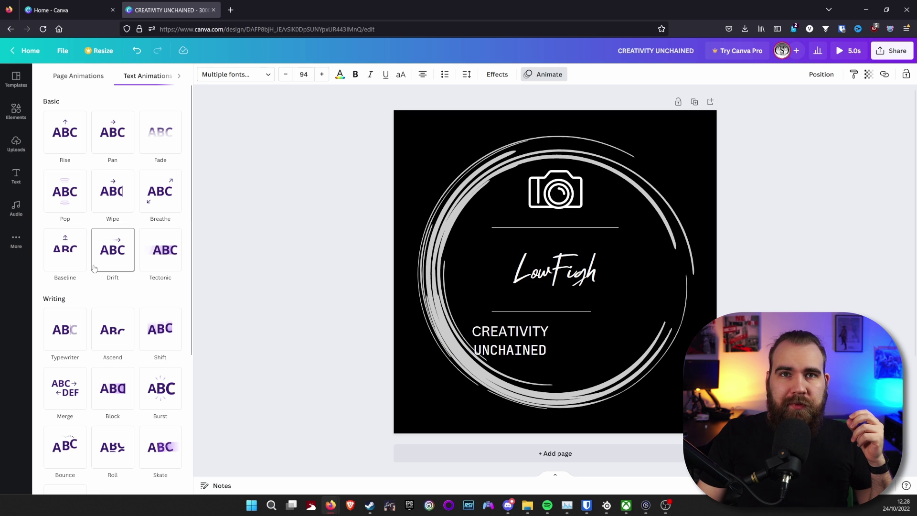
# Animate the tagline with Typewriter, set the name's Wipe to play both ways, and preview full-screen
pyautogui.scroll(-3, 105, 305)
pyautogui.click(65, 238)
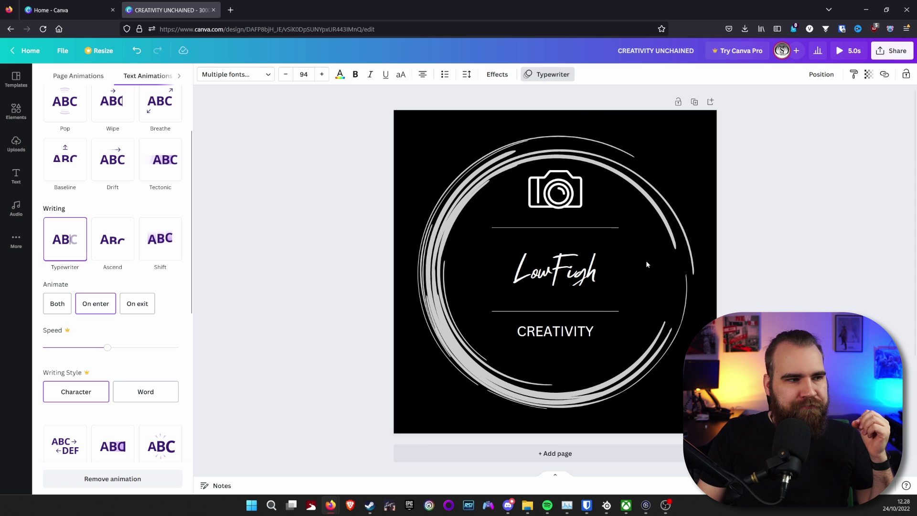
pyautogui.click(525, 268)
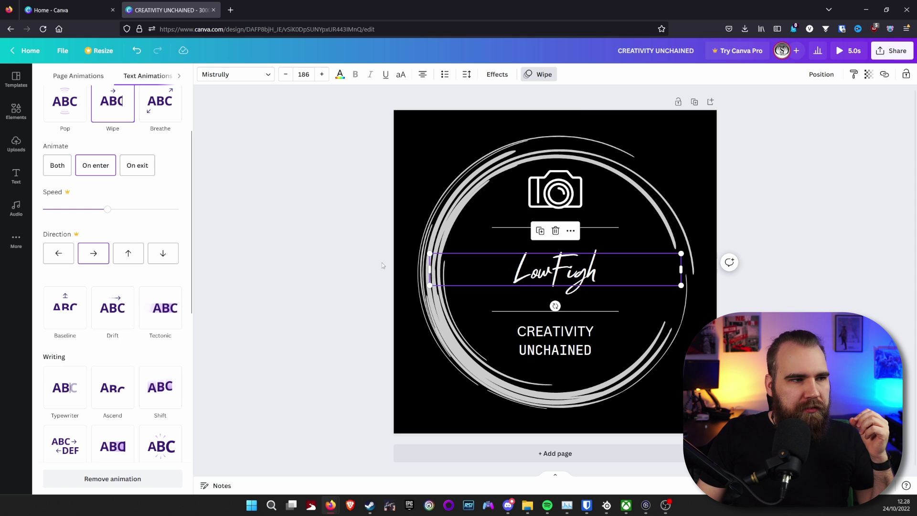
pyautogui.click(57, 164)
pyautogui.click(573, 206)
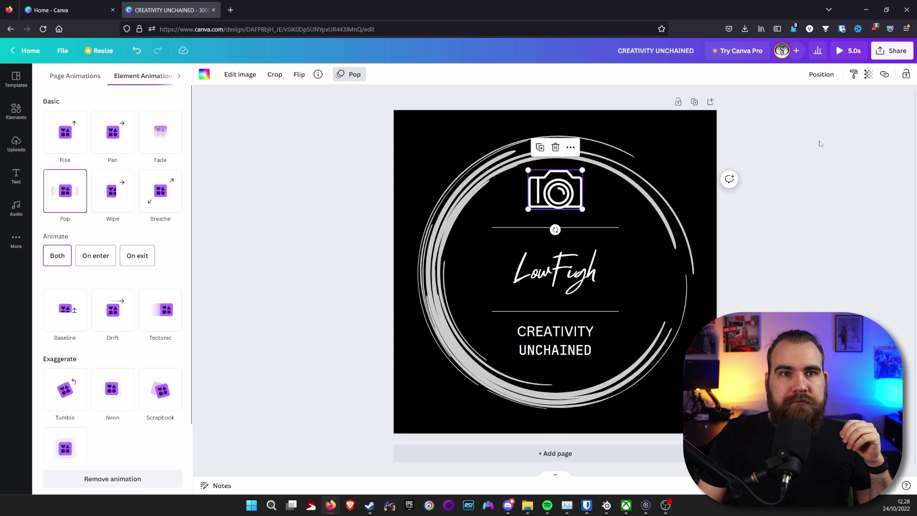
pyautogui.click(846, 50)
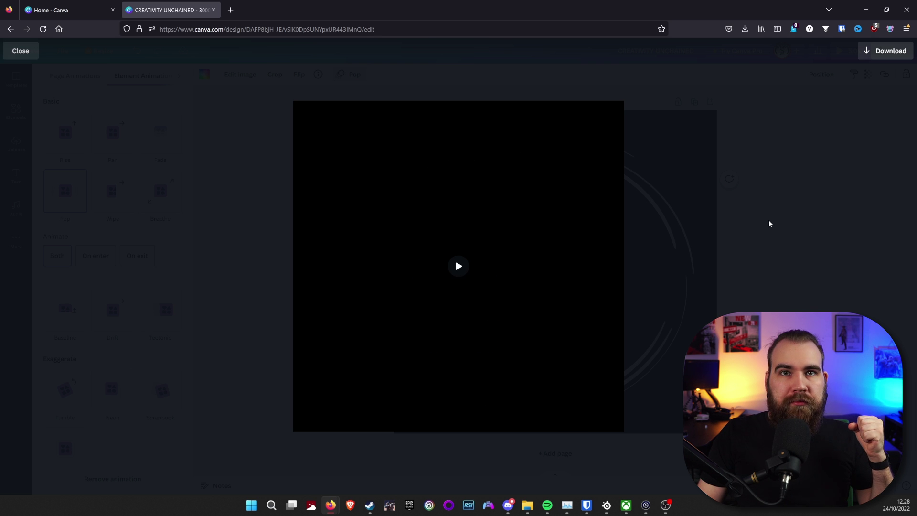
# Leave the full-screen preview and download the logo from Share > Download as an MP4 Video
pyautogui.press('Escape')
pyautogui.click(891, 50)
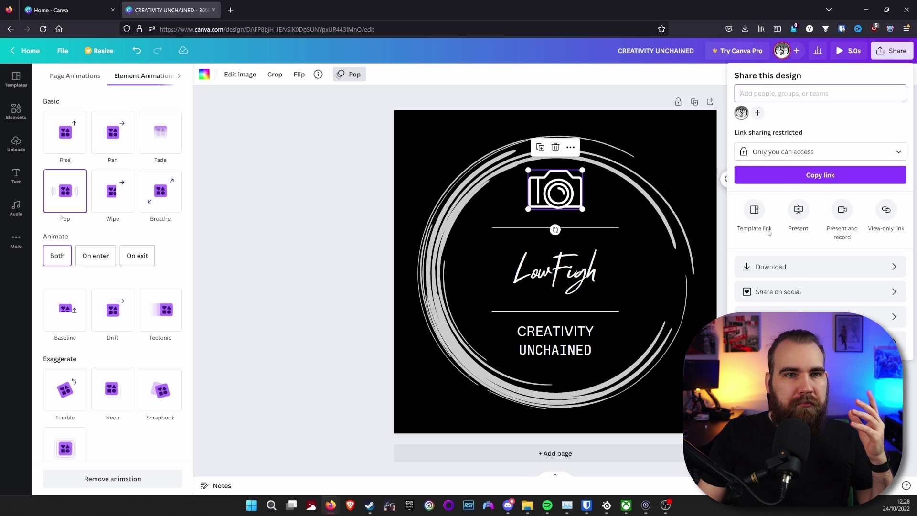
pyautogui.click(790, 268)
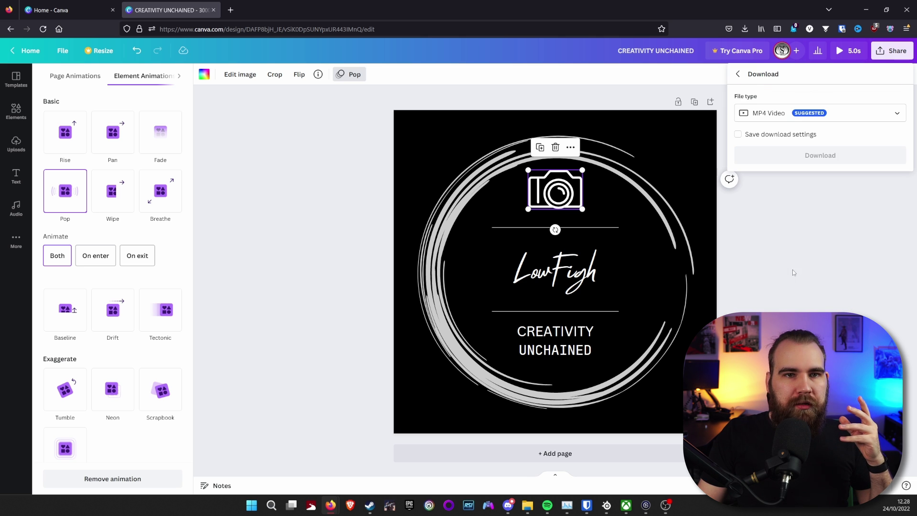
pyautogui.click(762, 117)
pyautogui.click(763, 118)
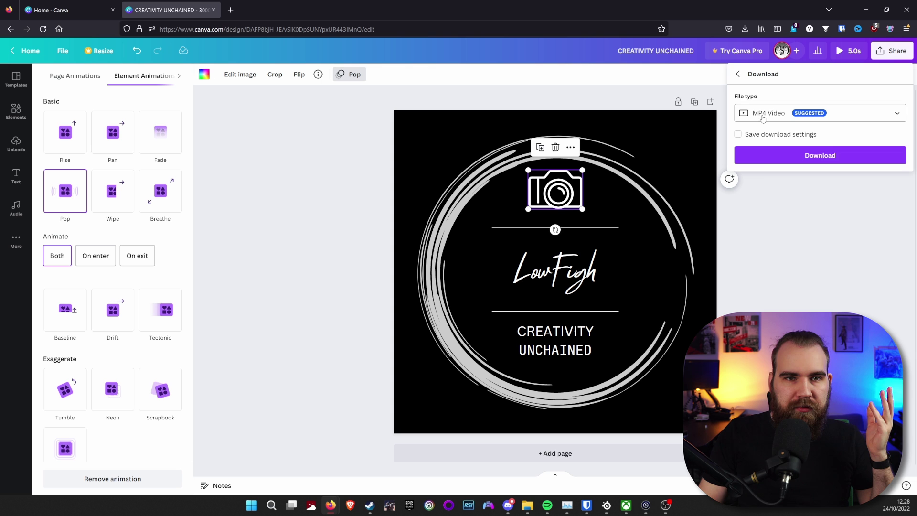
pyautogui.click(769, 160)
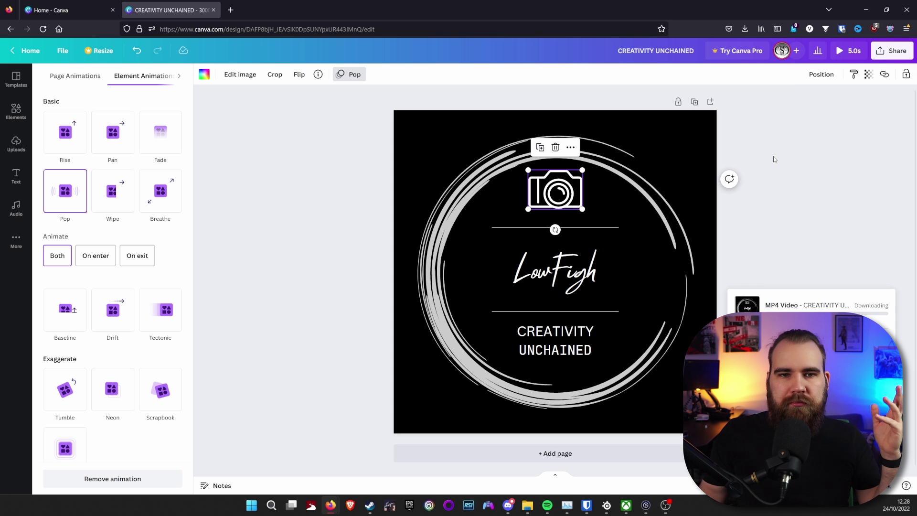